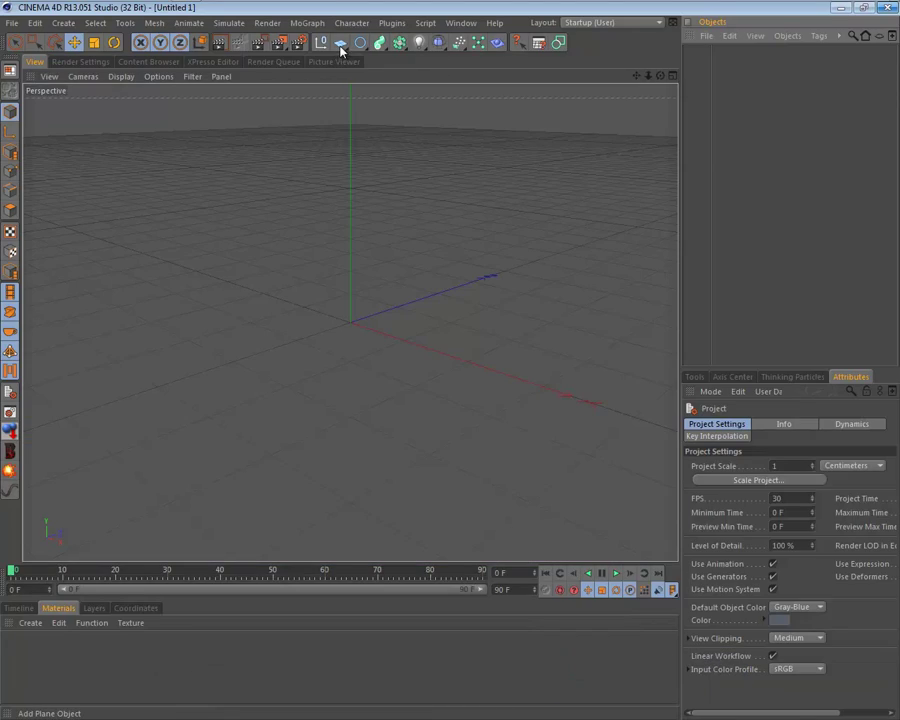
Add a -Z backdrop plane and an 'XDesigns' MoText with depth 350, moved forward in Z
click(340, 50)
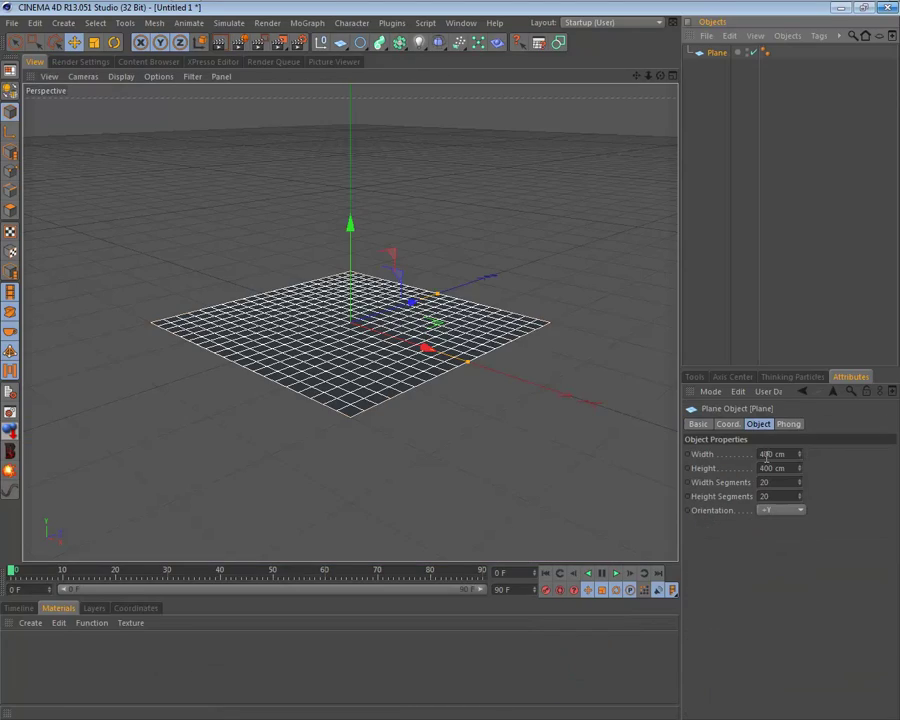
click(305, 22)
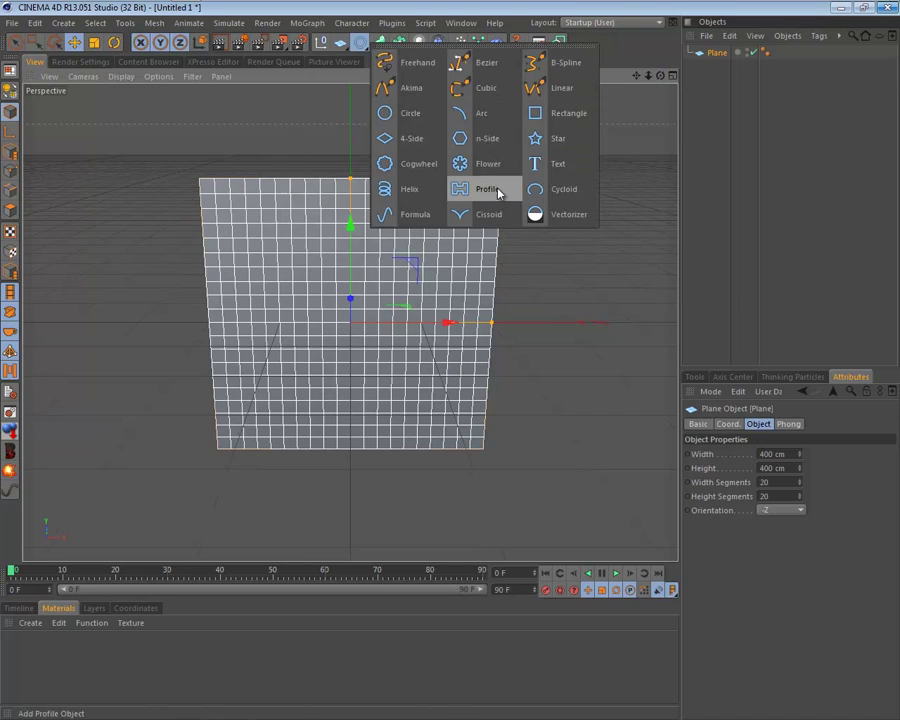
click(307, 22)
click(318, 185)
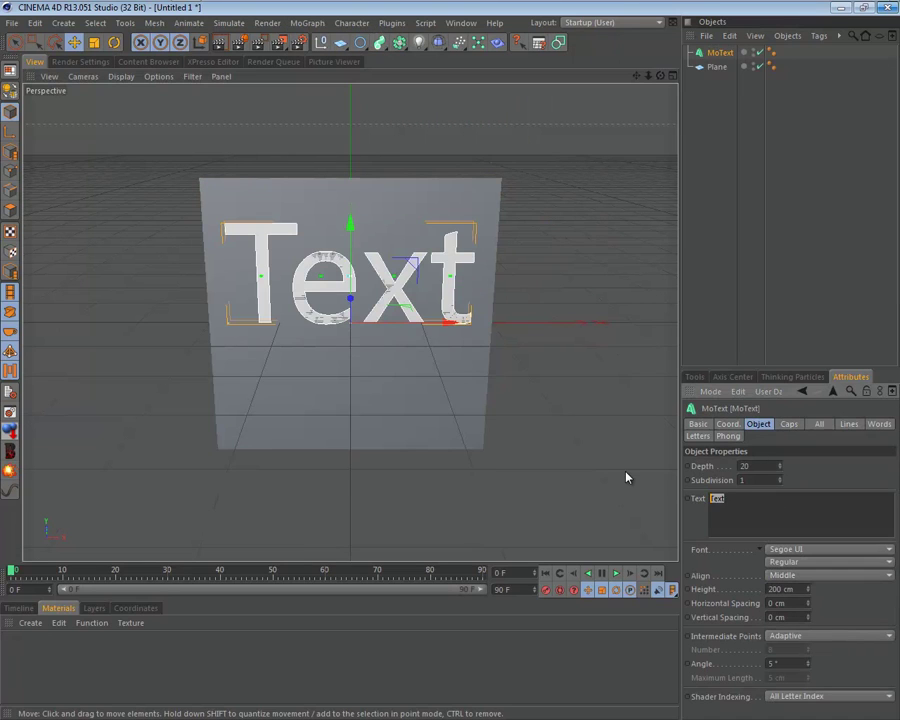
text(XDesigns)
click(746, 463)
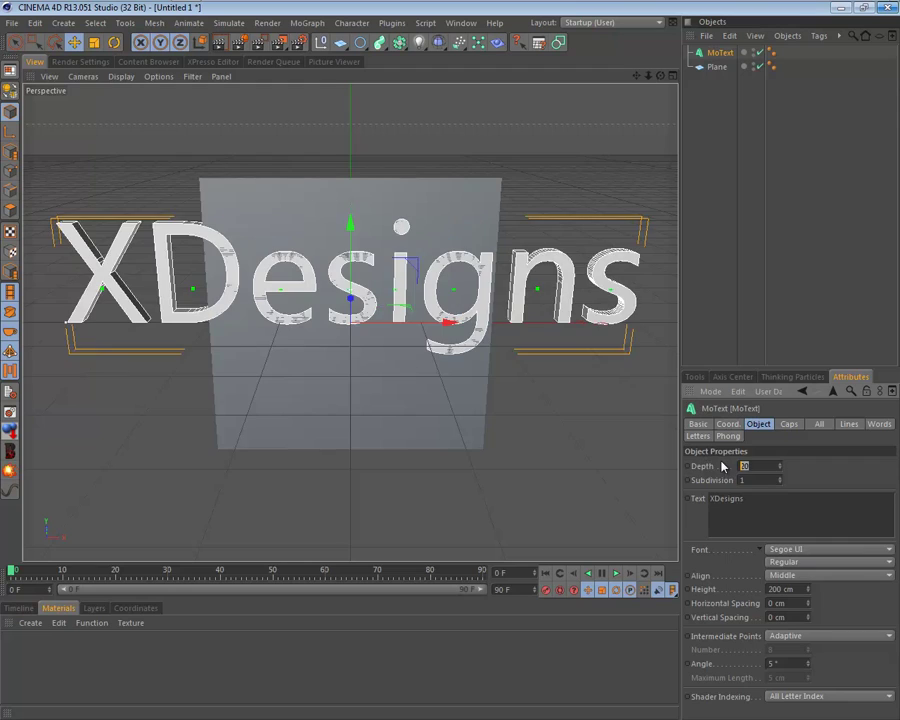
click(728, 424)
drag(752, 494, 697, 500)
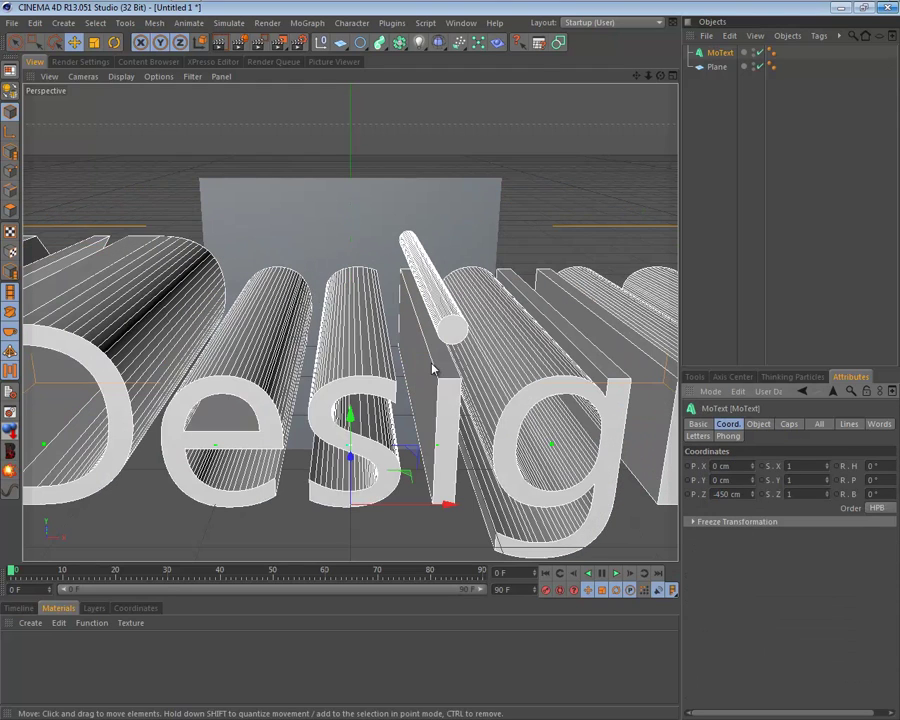
Add a camera and switch the MoText to a bold display font
click(438, 42)
click(636, 84)
click(719, 67)
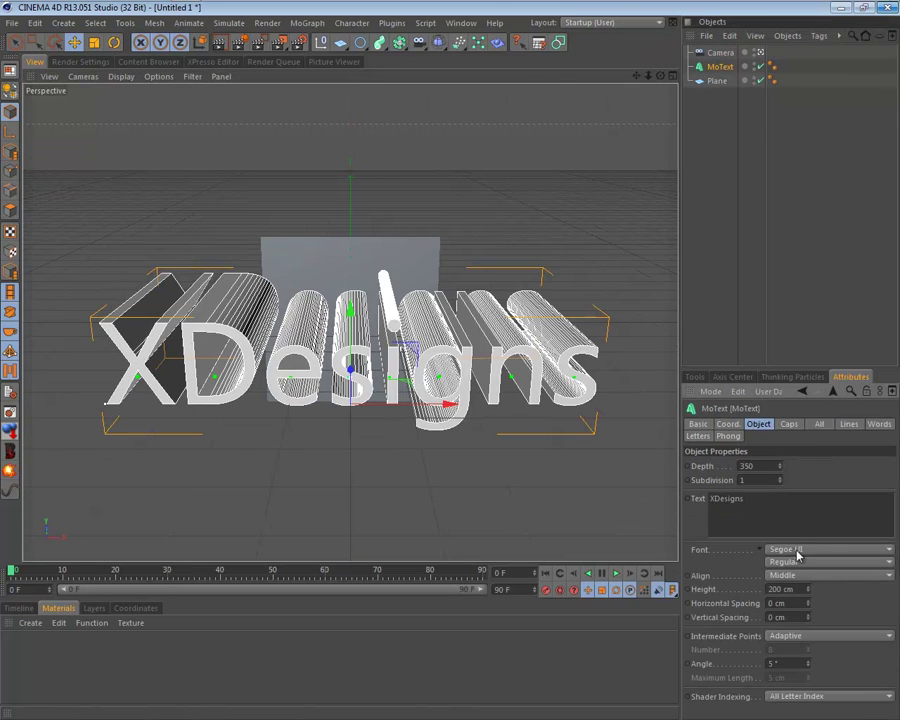
click(818, 549)
click(824, 527)
Round the letter fronts with a Fillet Cap of 5 steps
click(789, 424)
click(793, 466)
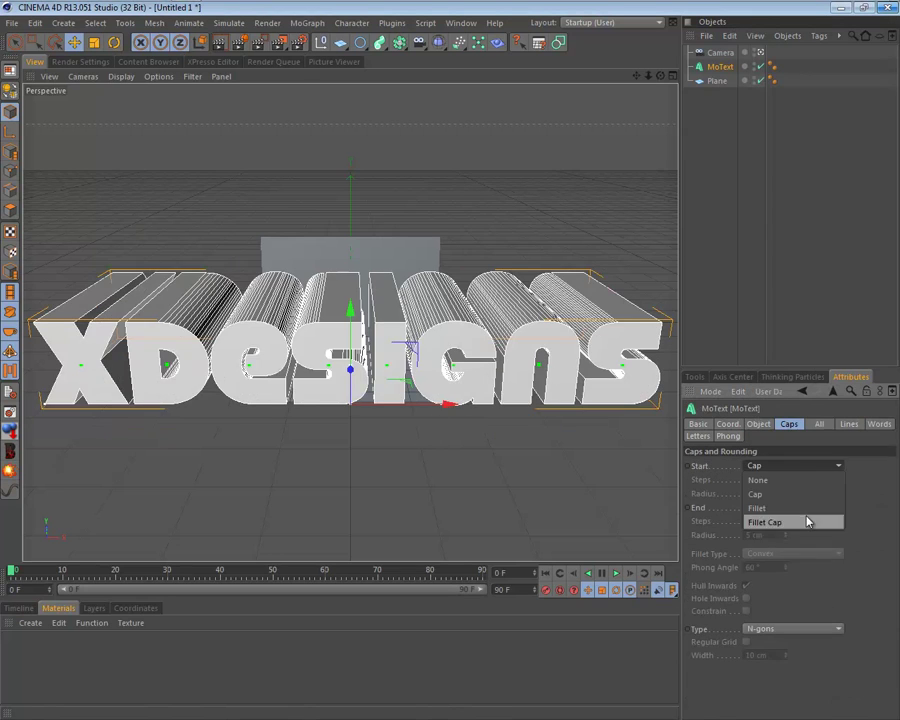
click(808, 520)
double_click(760, 479)
text(5)
key(Tab)
key(Return)
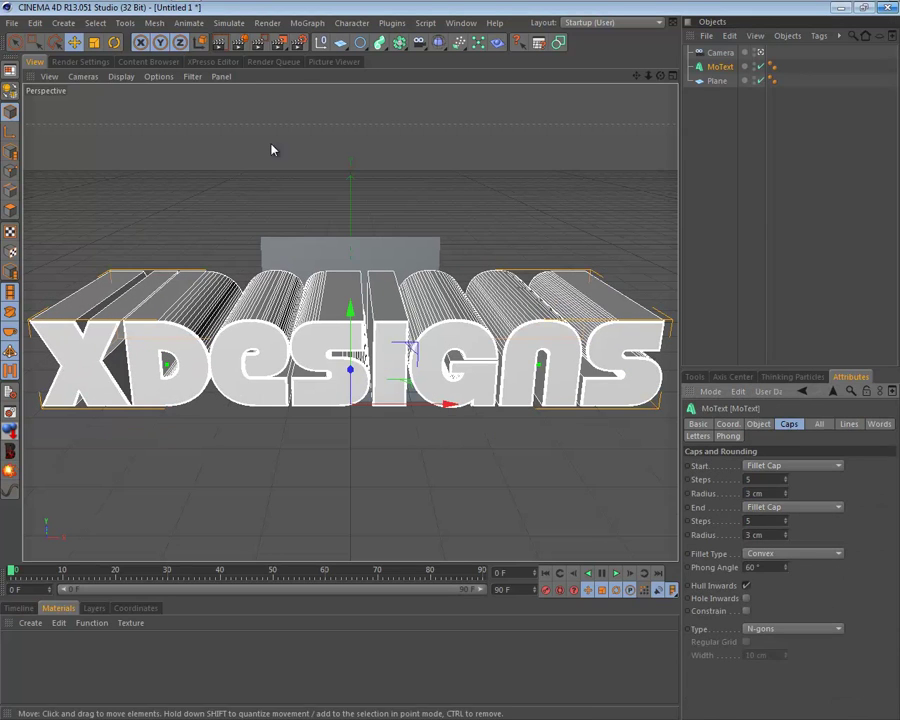
click(719, 52)
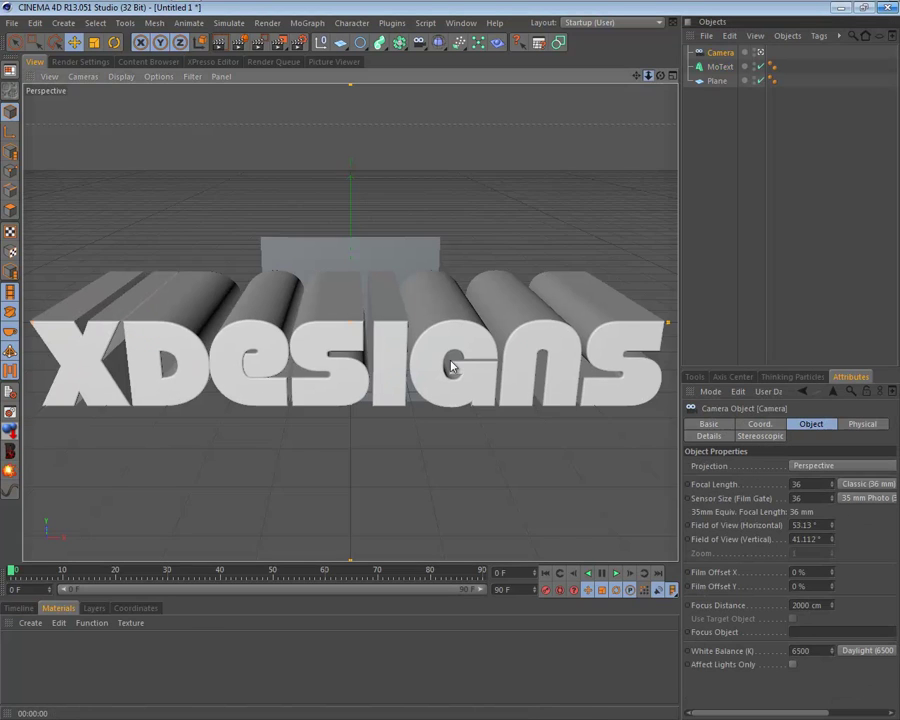
Enlarge the plane, then give the camera an 80 mm lens at Y 368 cm, pitched -10°
click(717, 80)
click(720, 52)
double_click(812, 484)
text(80)
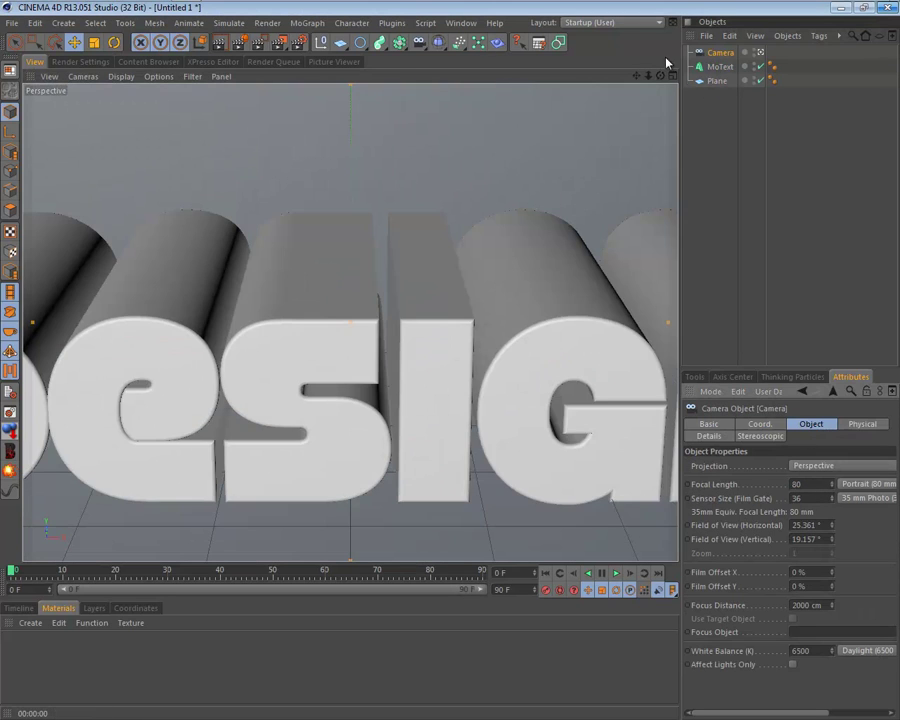
scroll(452, 365, down, 5)
click(760, 424)
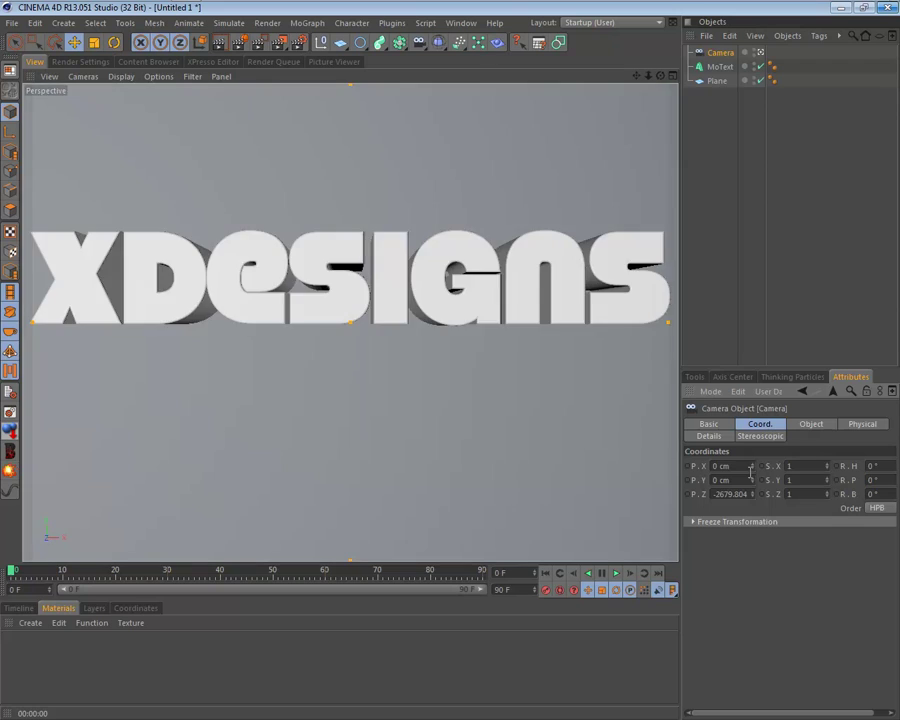
drag(752, 480, 752, 470)
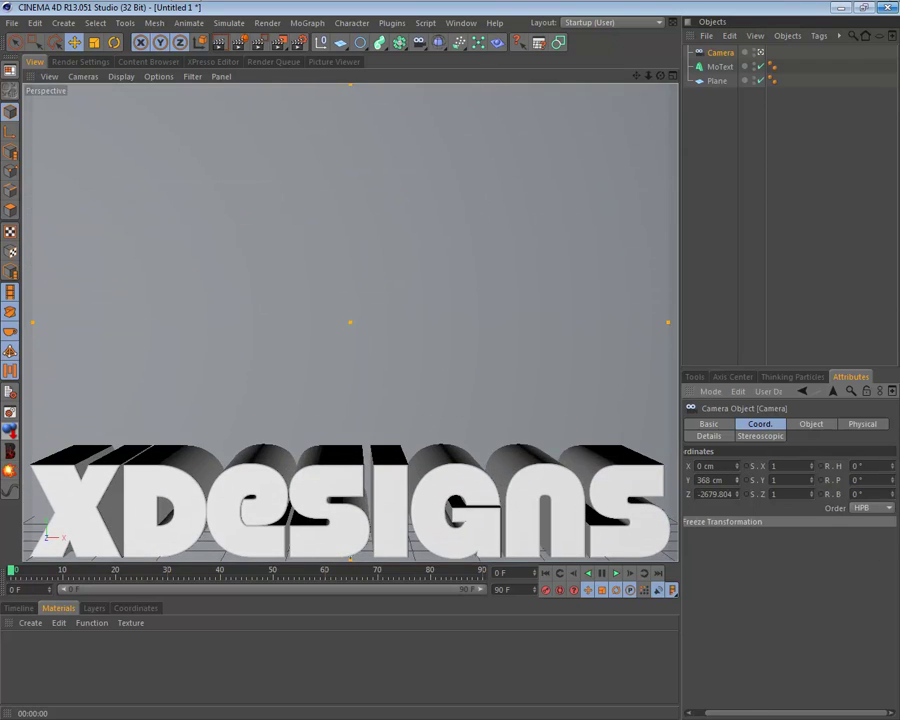
drag(893, 480, 893, 484)
Add a Cloner holding a cube, sphere, cone and cylinder as children
click(307, 22)
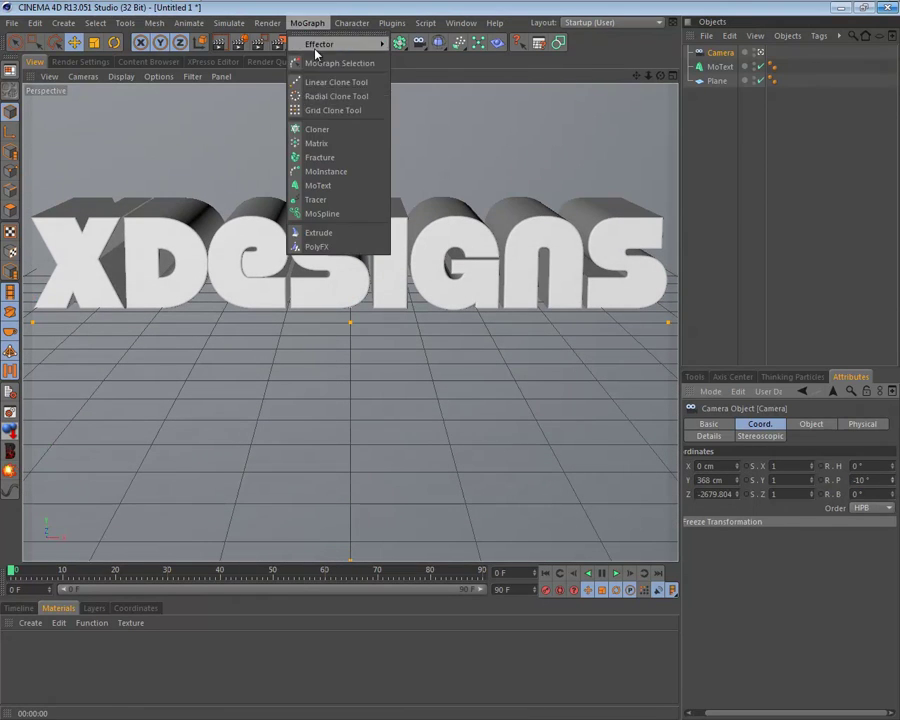
click(316, 128)
click(340, 42)
click(470, 62)
click(543, 62)
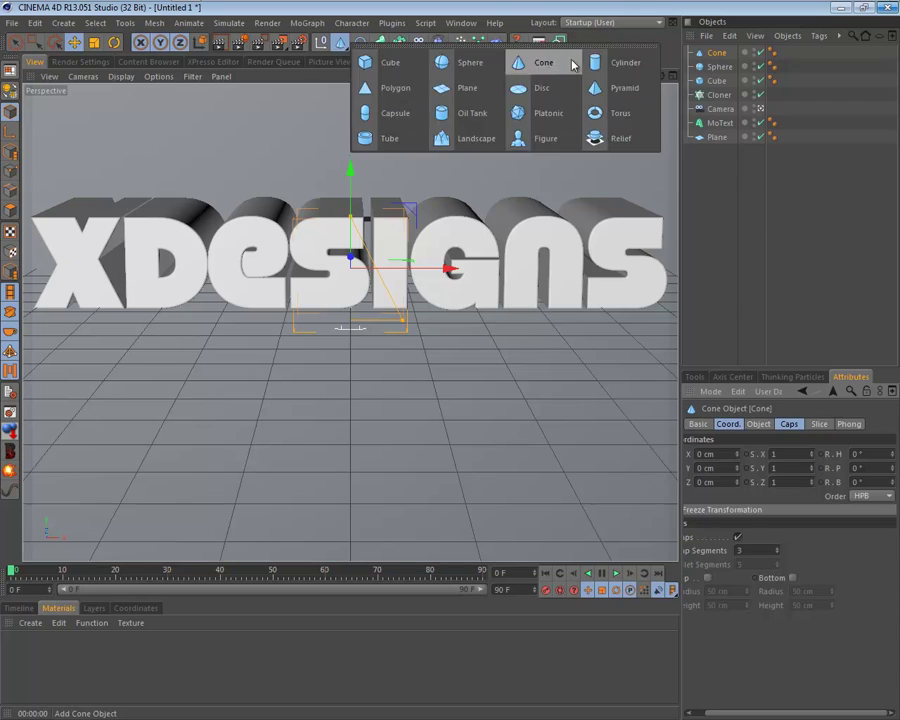
click(625, 62)
click(717, 94)
shift+click(720, 122)
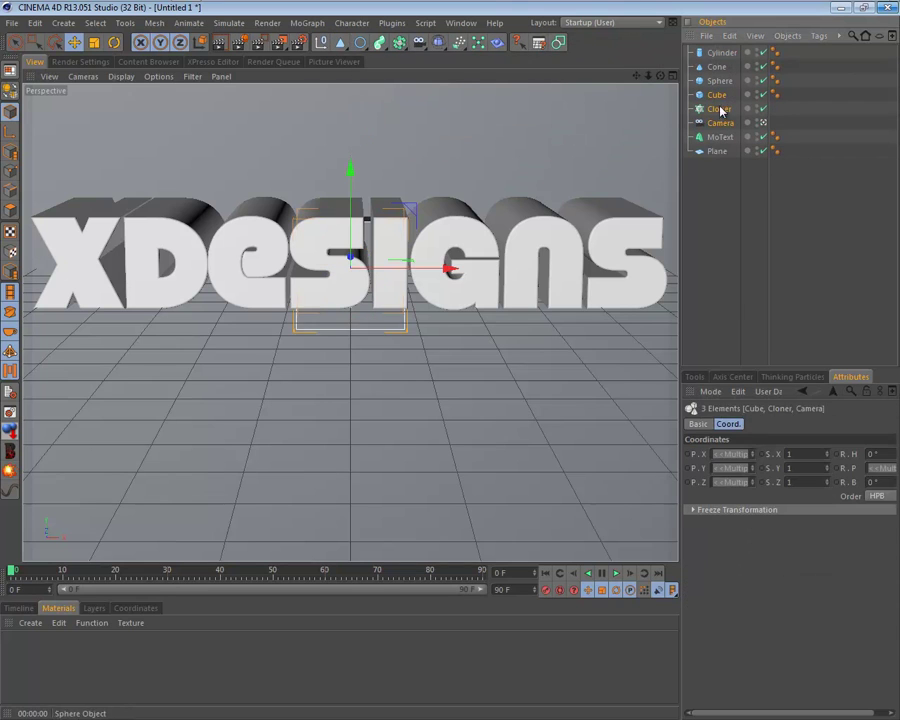
drag(720, 58, 719, 108)
Set the cloner to a Grid Array layout and view the scene through the camera
click(719, 52)
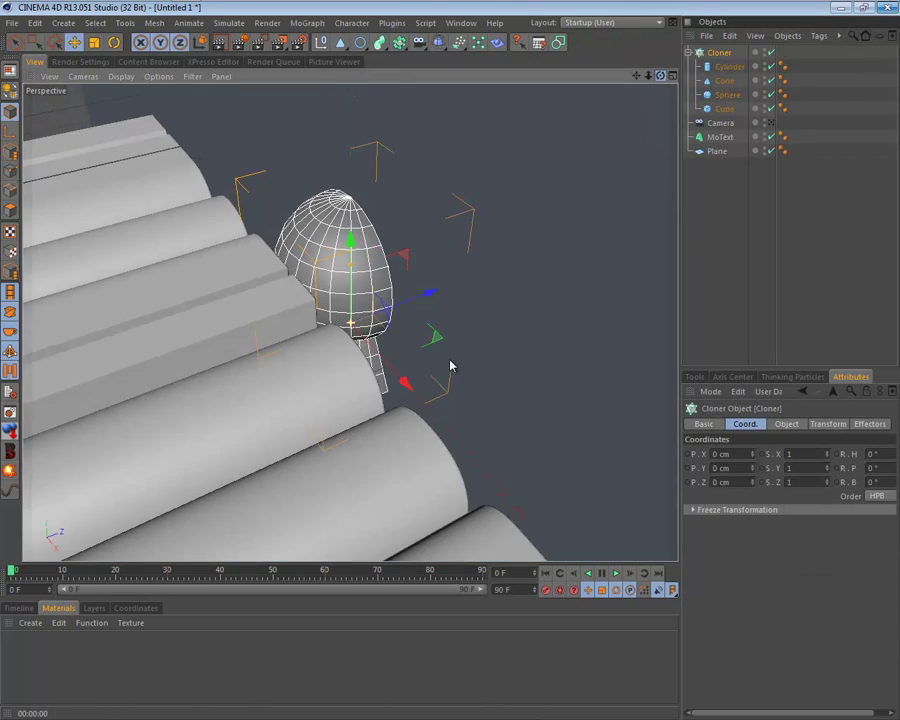
scroll(450, 366, down, 5)
click(786, 423)
click(805, 453)
click(768, 510)
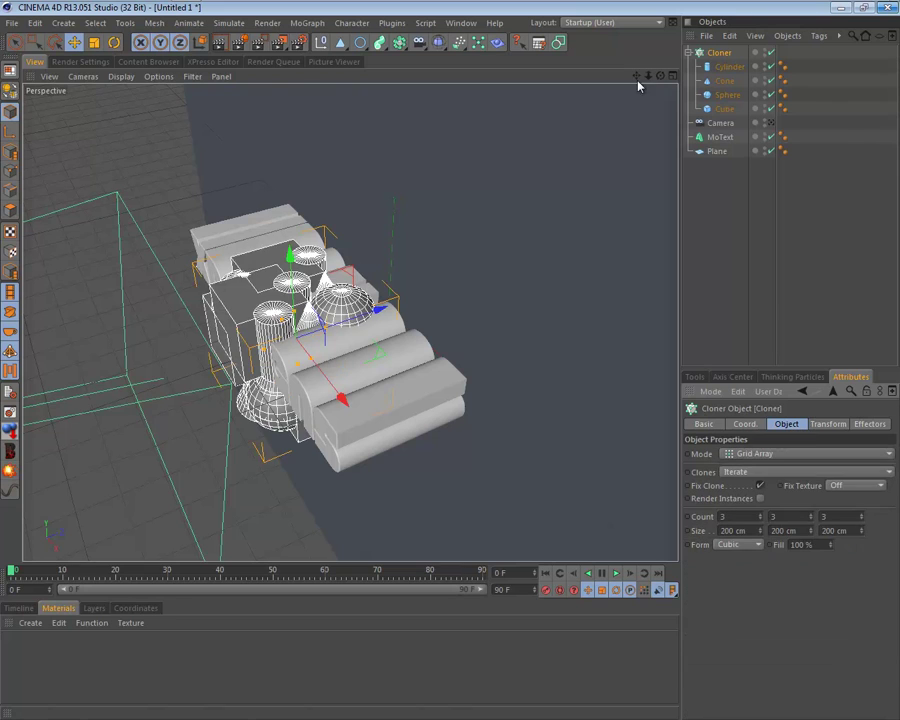
click(770, 472)
Mix the clones in random order with seed 500000 and a 5x5x5 grid
click(770, 486)
click(870, 502)
click(870, 502)
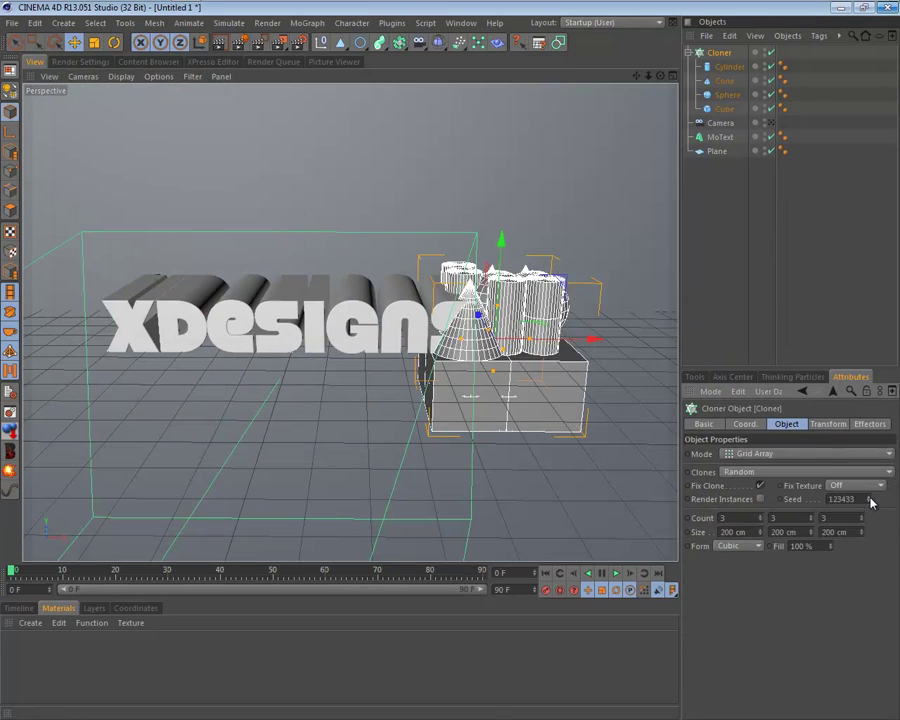
drag(870, 502, 870, 497)
drag(761, 518, 760, 505)
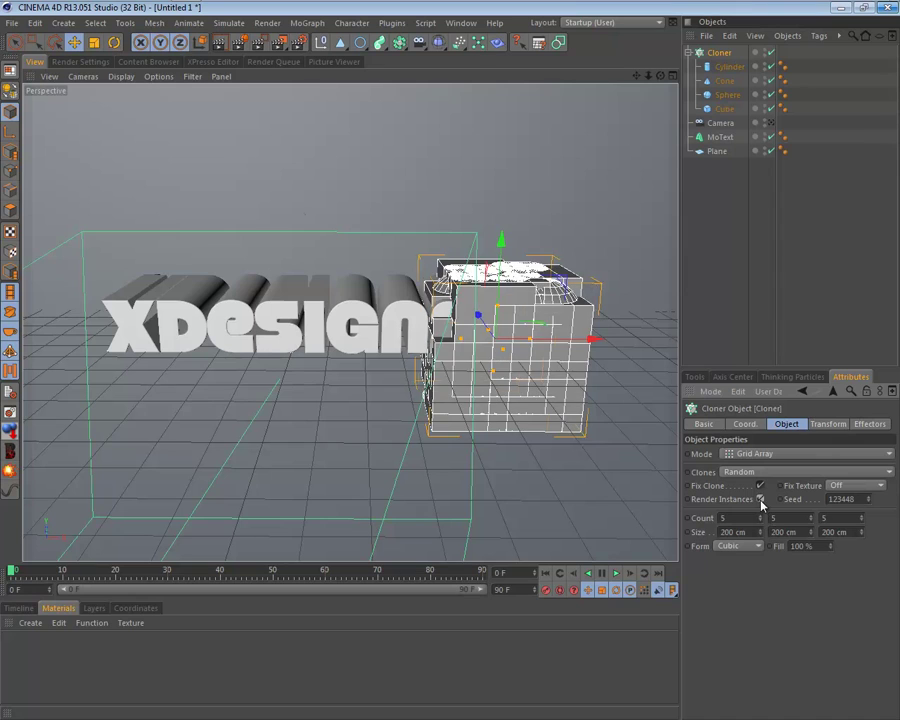
double_click(840, 498)
text(500000)
key(Return)
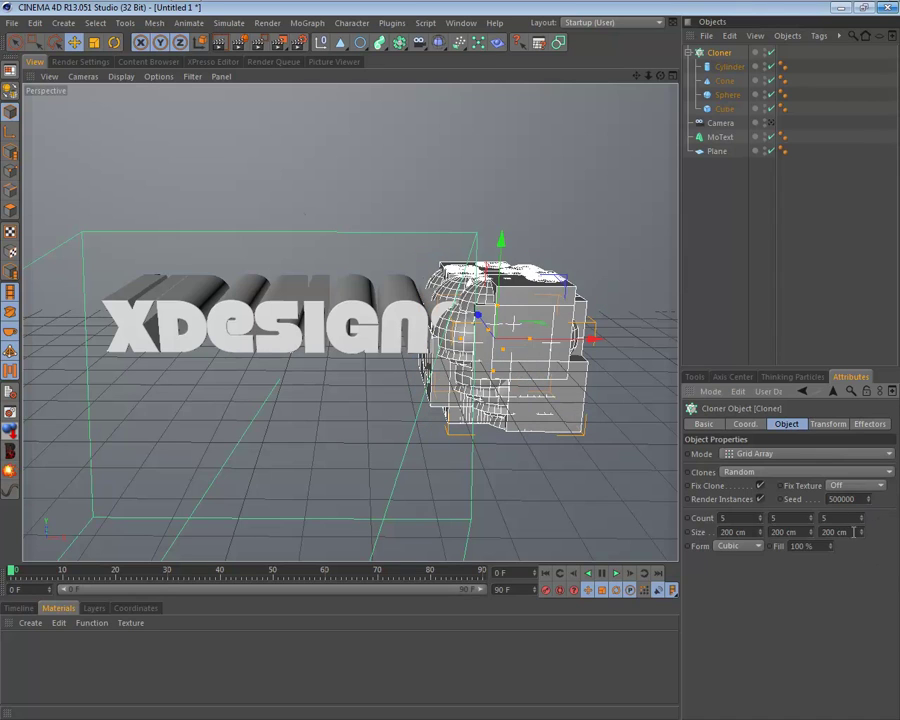
Add a Random effector that scatters the clones' positions and rotations
click(307, 22)
click(428, 151)
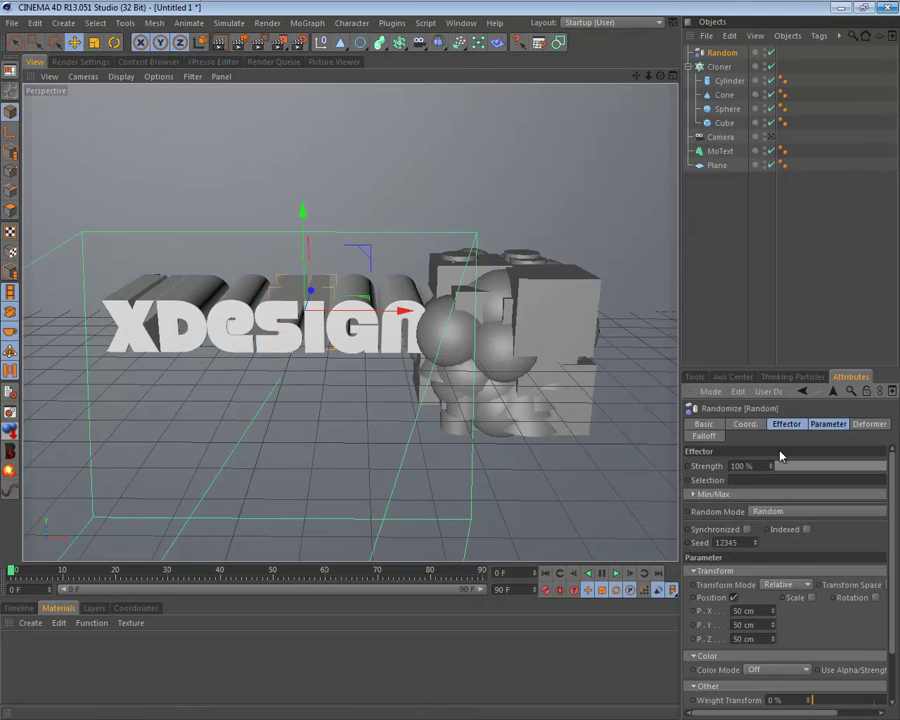
mouse_move(772, 518)
mouse_down()
mouse_move(839, 508)
mouse_move(755, 3)
mouse_up()
click(875, 491)
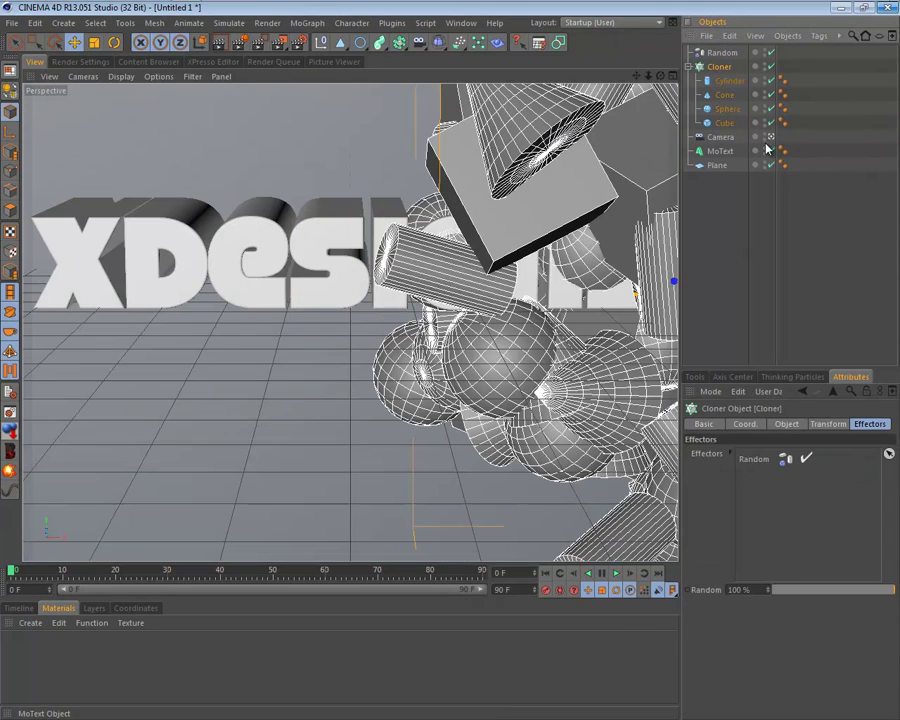
click(770, 137)
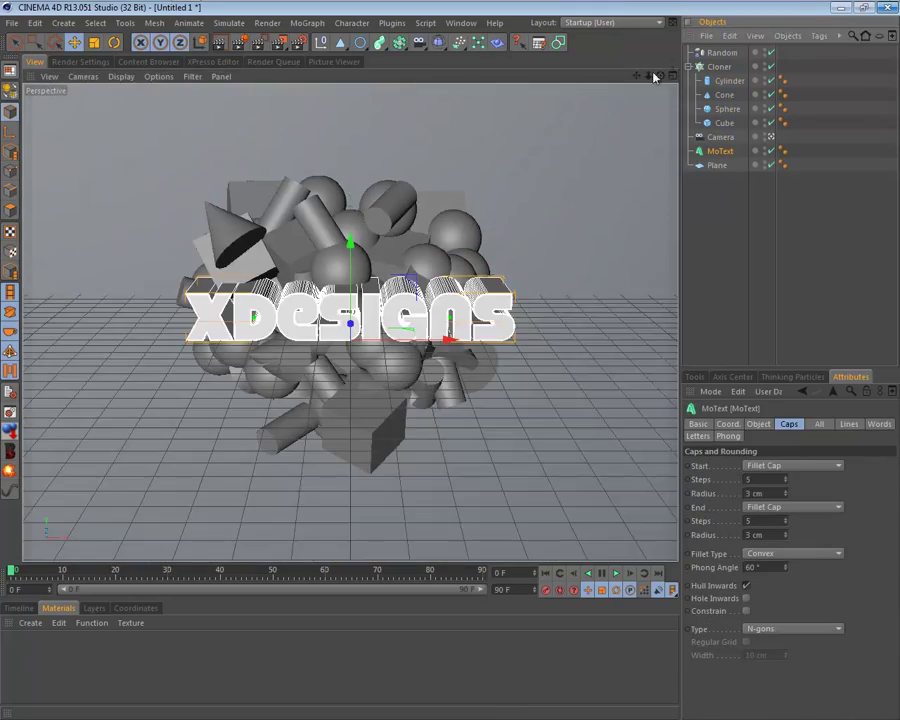
Render the reframed view and set the saved image format to PNG
drag(648, 75, 660, 76)
click(221, 44)
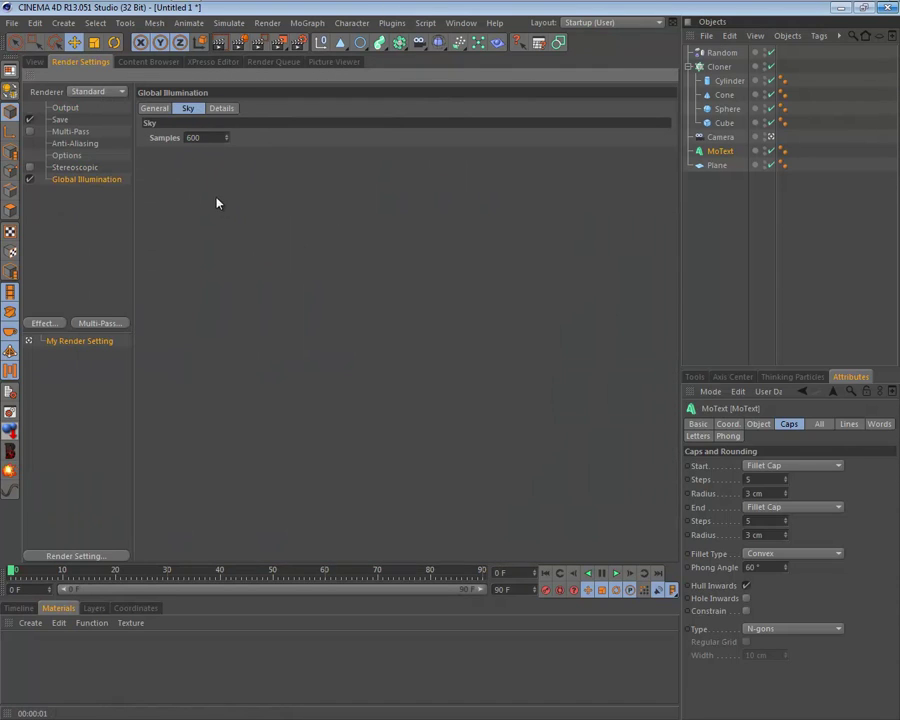
click(62, 119)
click(300, 146)
click(244, 287)
Set the render save path to 'Wallpaper' in Desktop\Zooi\C4D\Images
click(658, 132)
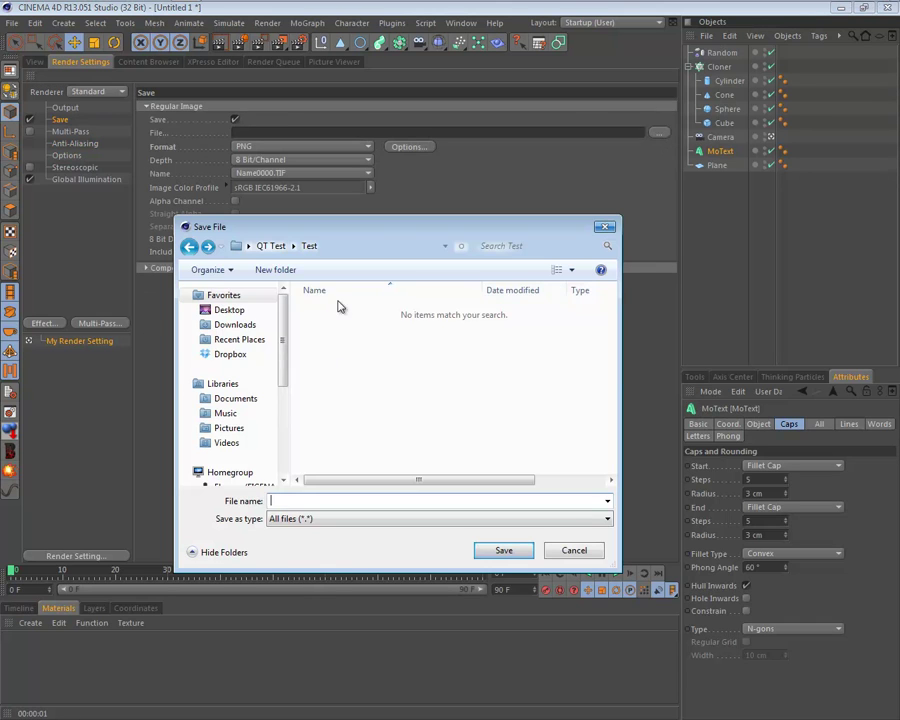
click(230, 310)
double_click(320, 446)
double_click(320, 450)
double_click(340, 422)
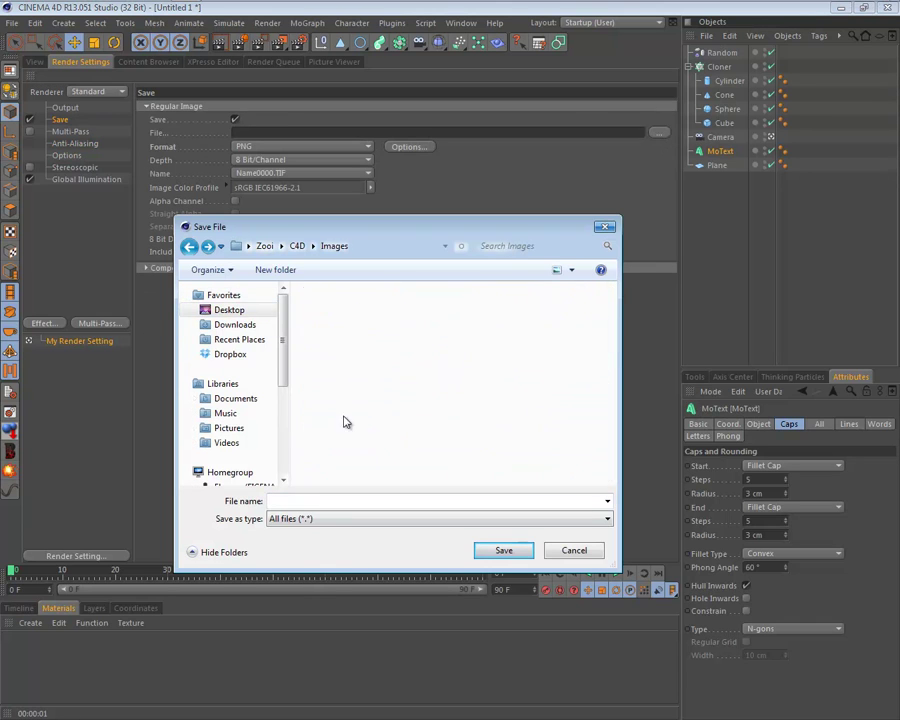
text(Wallpaper)
key(Return)
Give the new material an orange colour and enable its Luminance channel
click(65, 107)
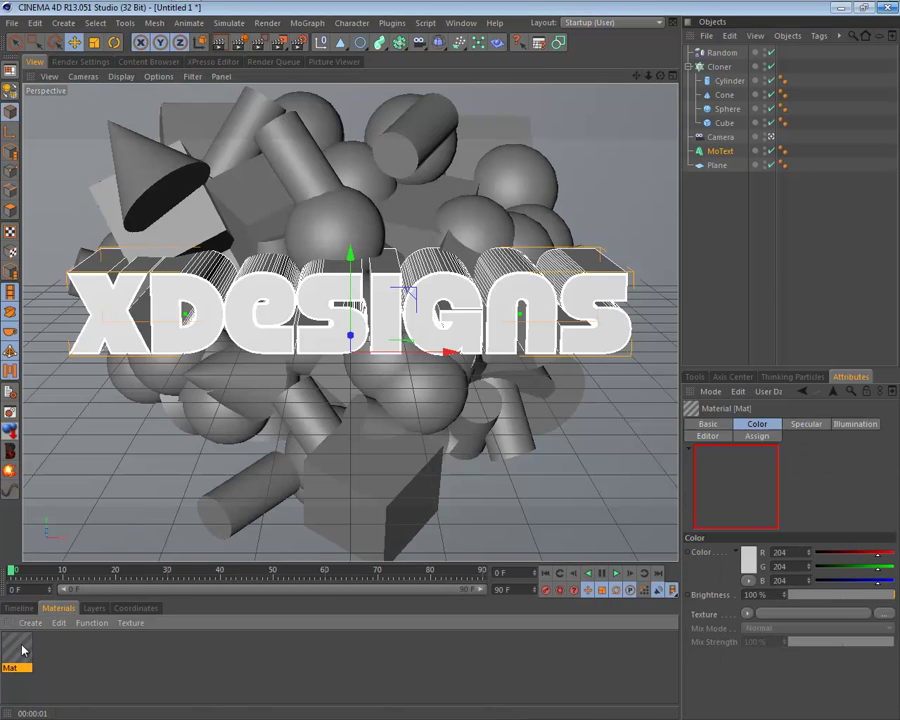
click(346, 221)
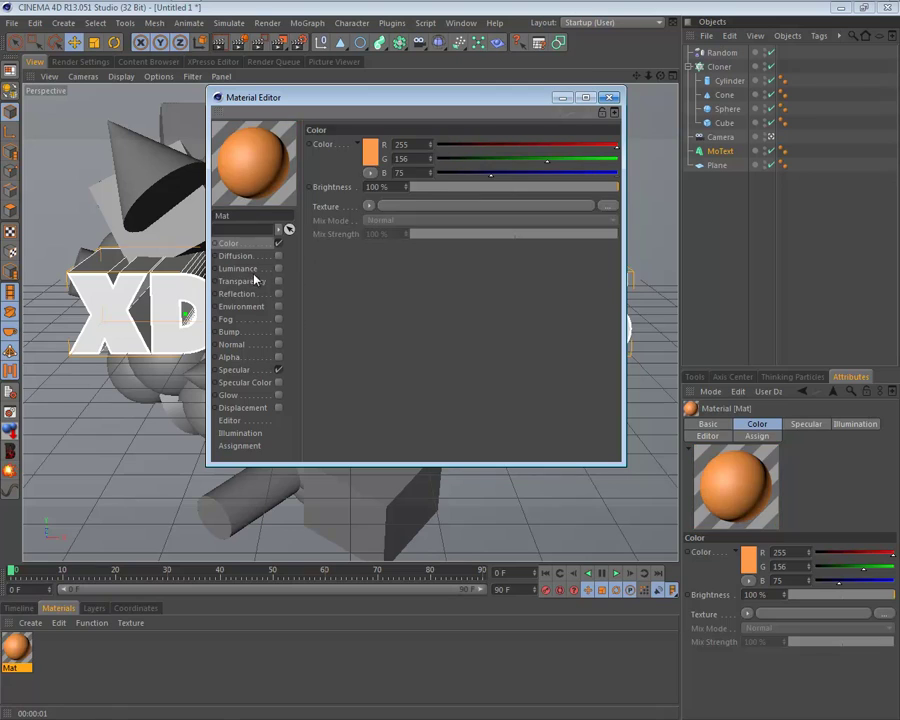
click(278, 268)
click(228, 243)
right_click(325, 145)
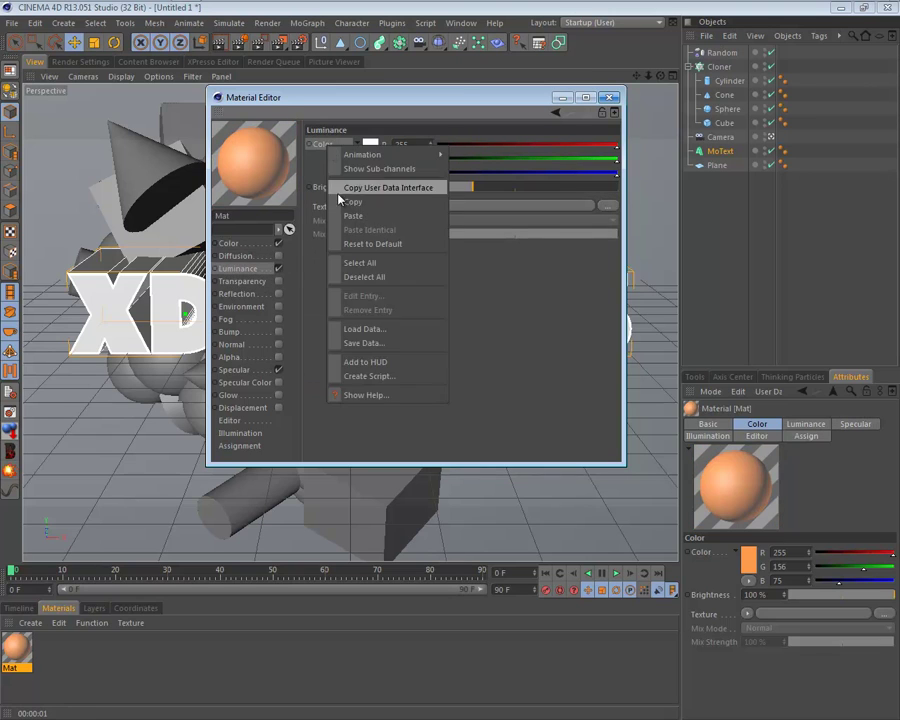
click(357, 206)
Add a gradient reflection at 58% mix and apply the material to the XDESIGNS text
click(250, 307)
click(278, 294)
click(369, 218)
click(428, 369)
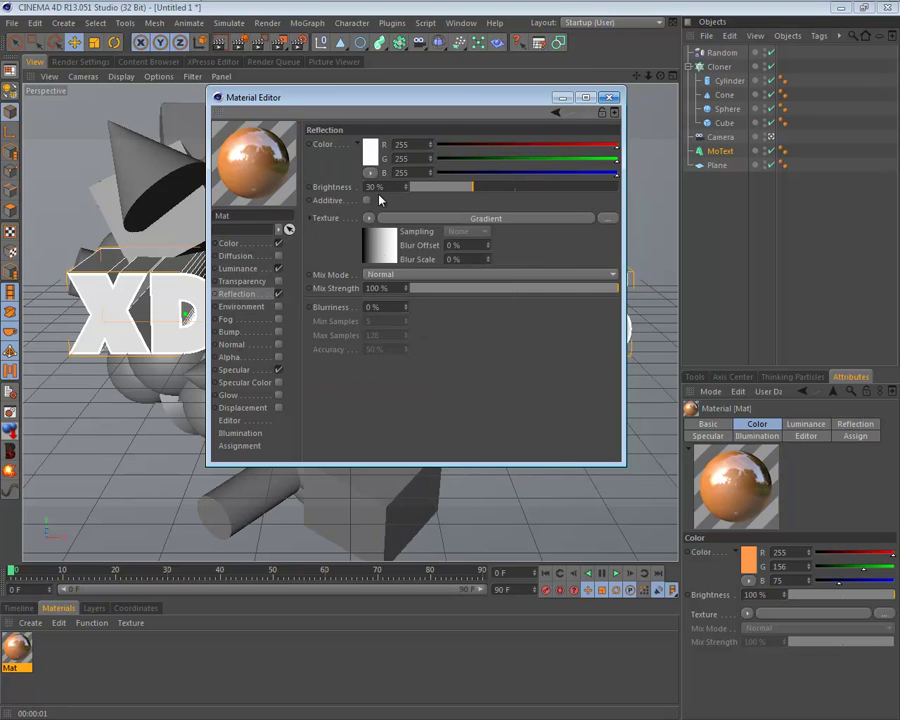
click(390, 245)
click(554, 113)
click(532, 290)
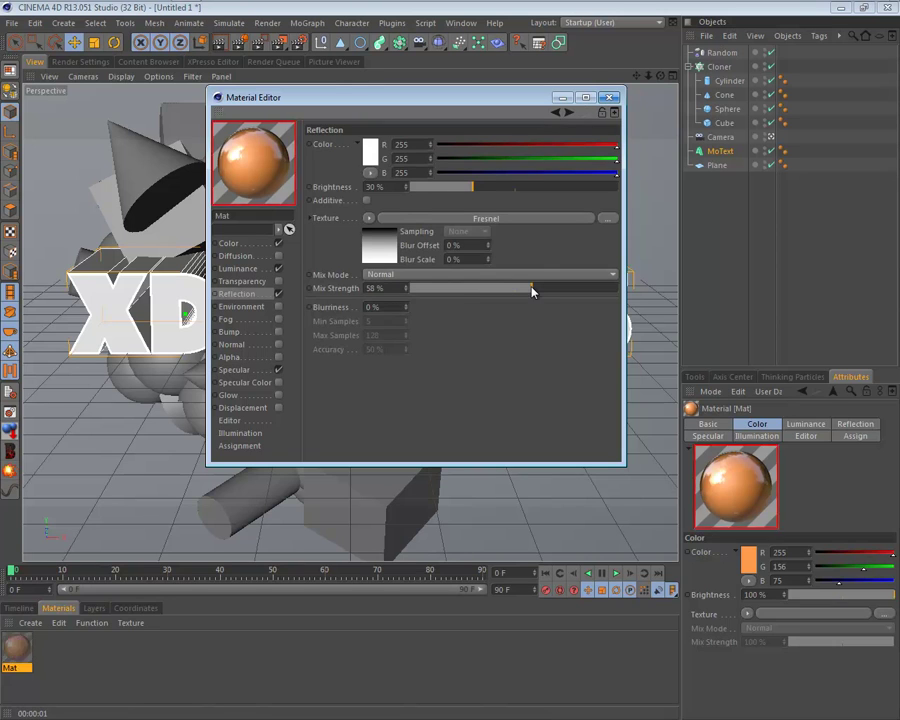
drag(254, 165, 720, 150)
Load the Greyscalegorilla Shiny Orange material and render a viewport preview
click(609, 97)
click(149, 61)
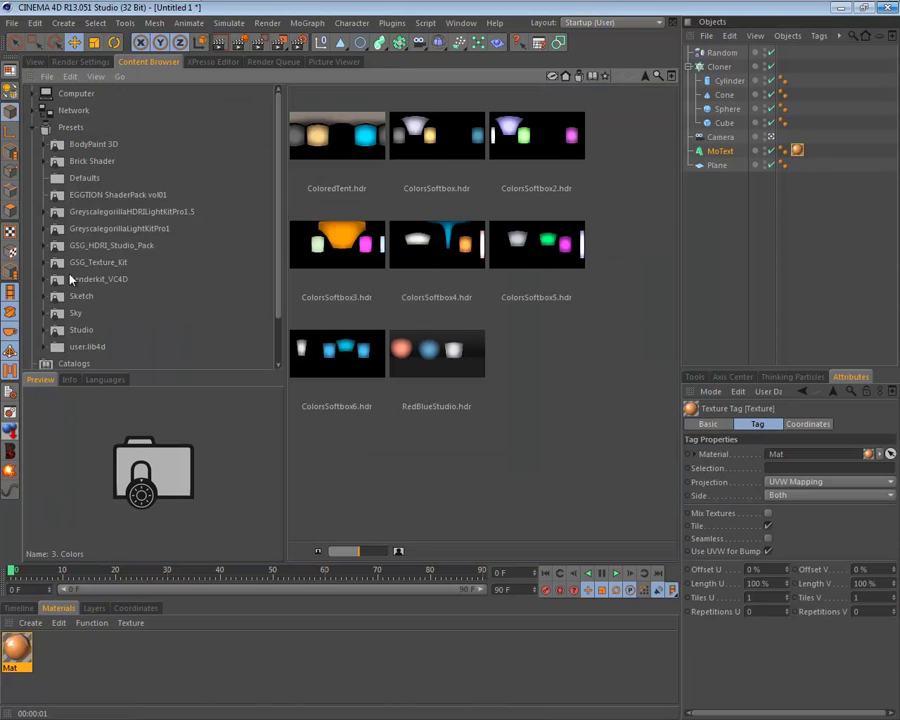
click(98, 262)
double_click(454, 171)
scroll(448, 300, down, 5)
scroll(446, 302, down, 5)
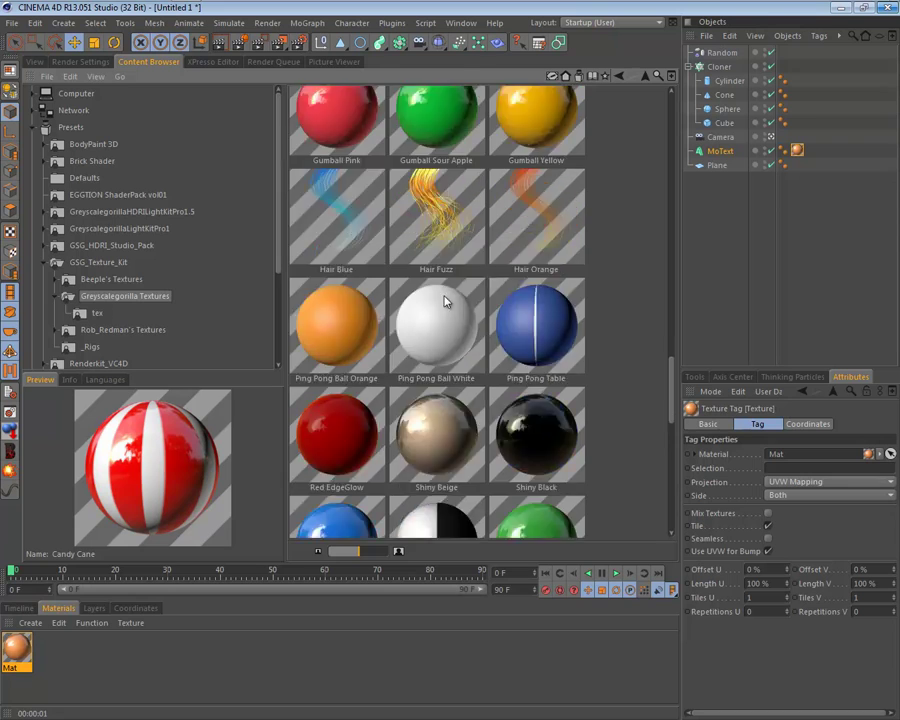
scroll(446, 300, down, 10)
scroll(444, 297, up, 5)
double_click(444, 297)
click(34, 61)
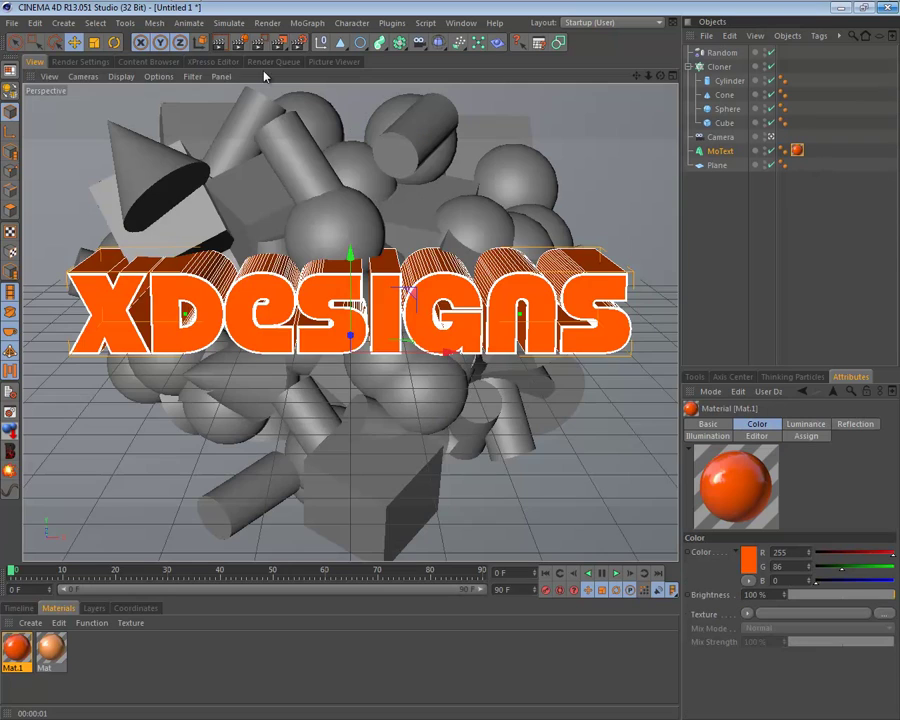
key(ctrl+r)
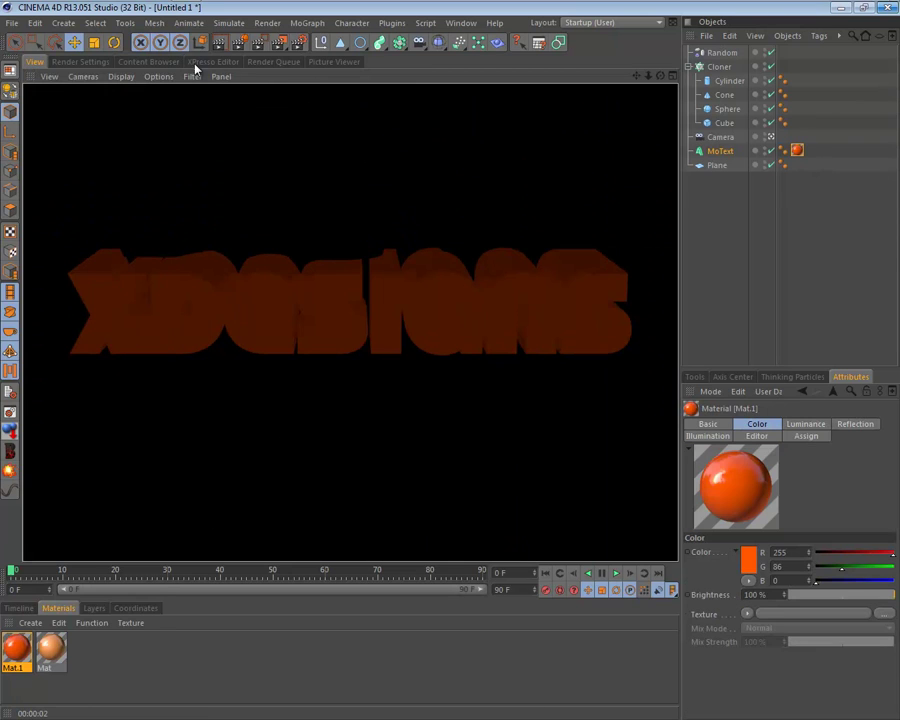
Load the HDR Studio Rig from the HDRI studio pack into the scene
click(148, 61)
click(100, 242)
double_click(569, 345)
Deselect the HDR Studio Rig and check the Global Illumination render settings
click(34, 61)
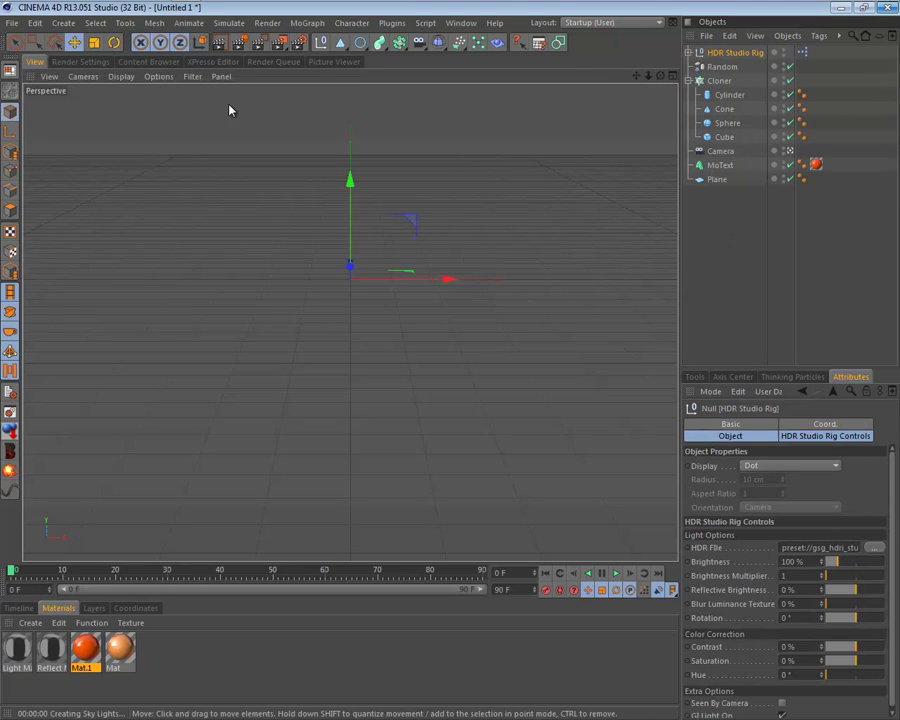
click(698, 202)
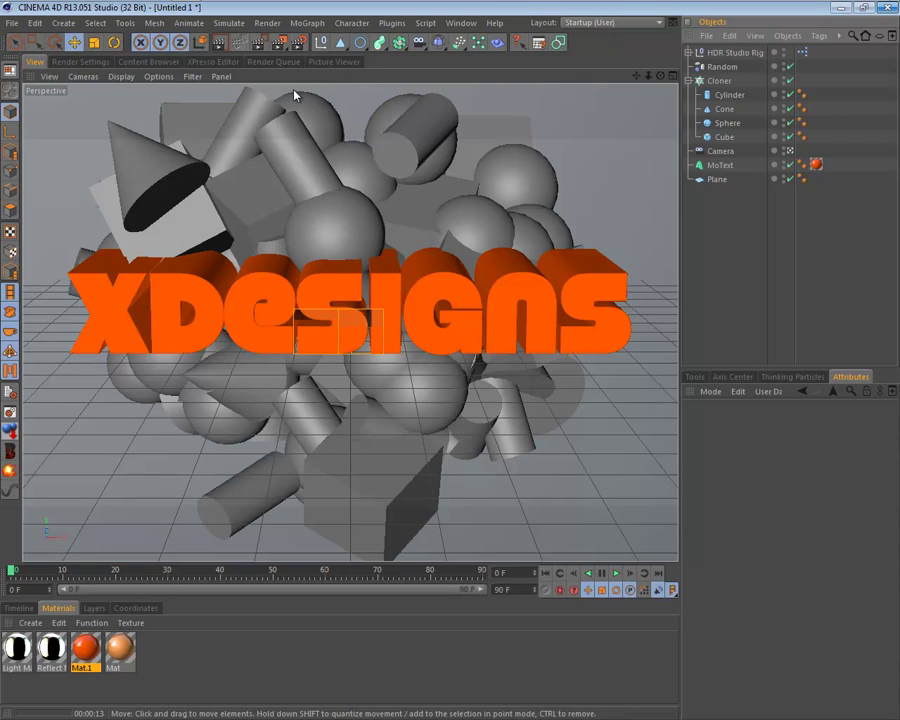
click(72, 64)
click(90, 176)
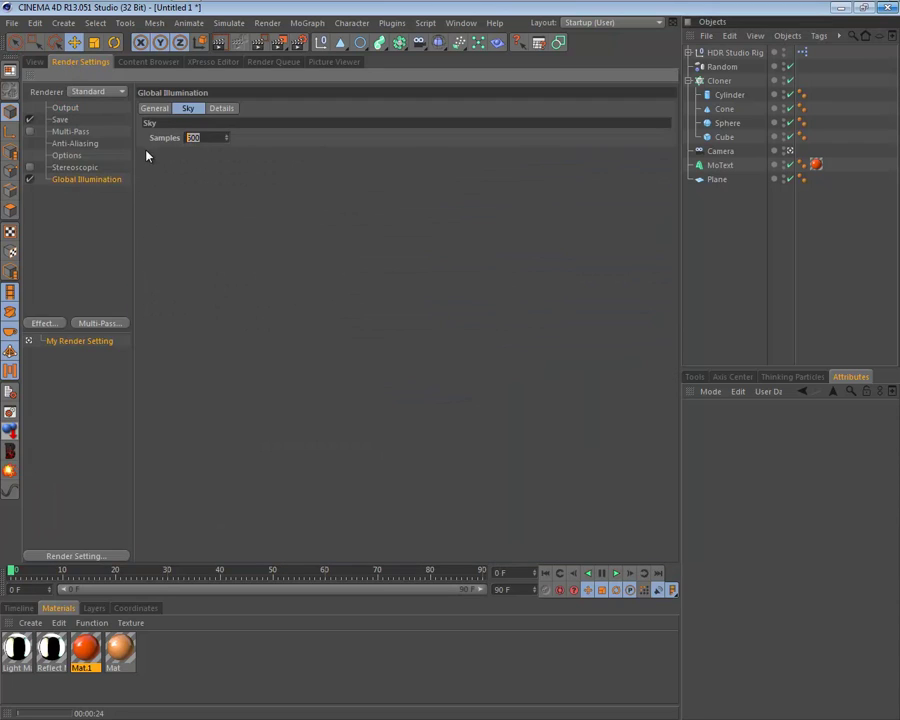
click(35, 62)
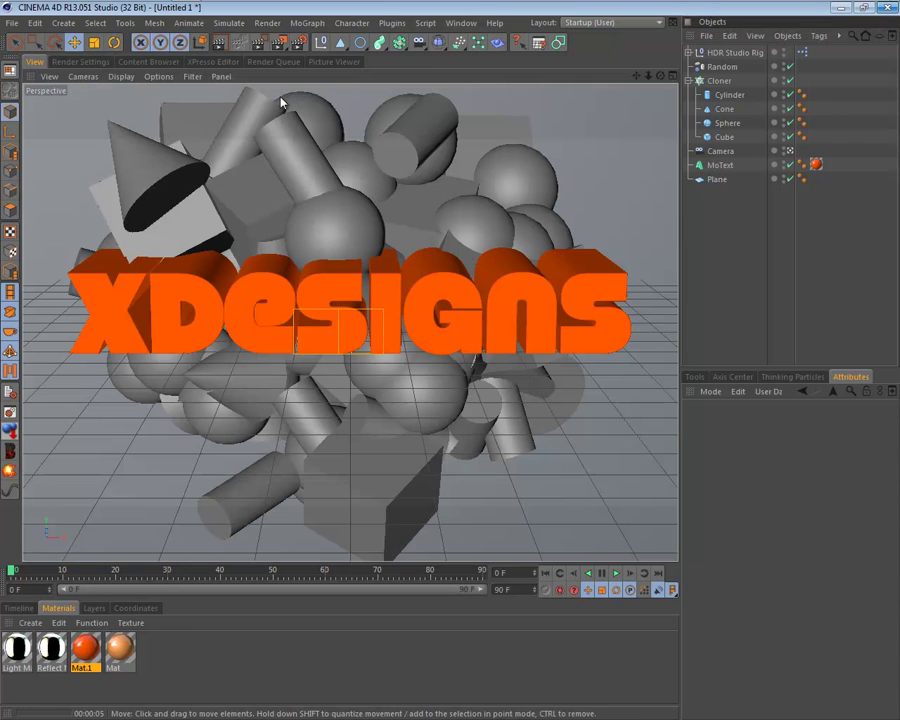
Set GI to IR + QMC (Still Image) with Low irradiance cache, then render a preview
click(90, 66)
click(287, 137)
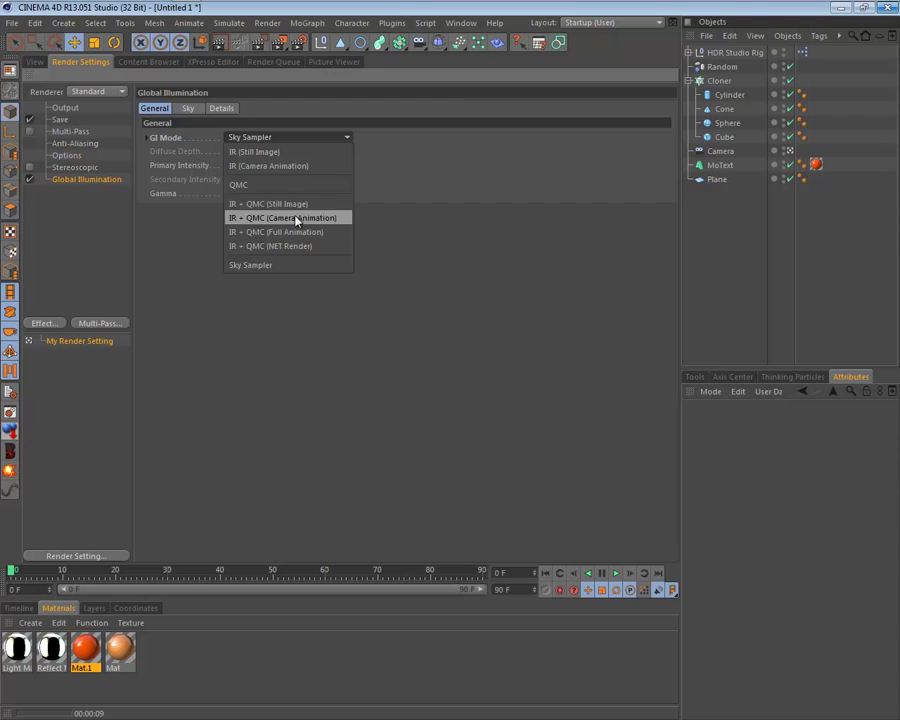
click(300, 215)
click(228, 112)
click(280, 136)
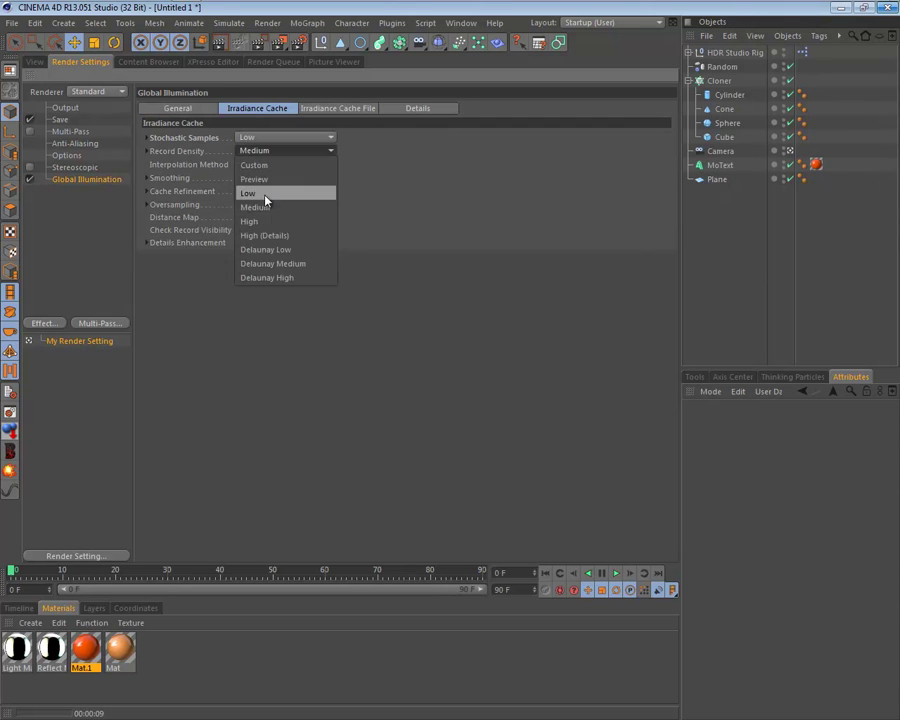
click(256, 192)
click(35, 62)
key(ctrl+r)
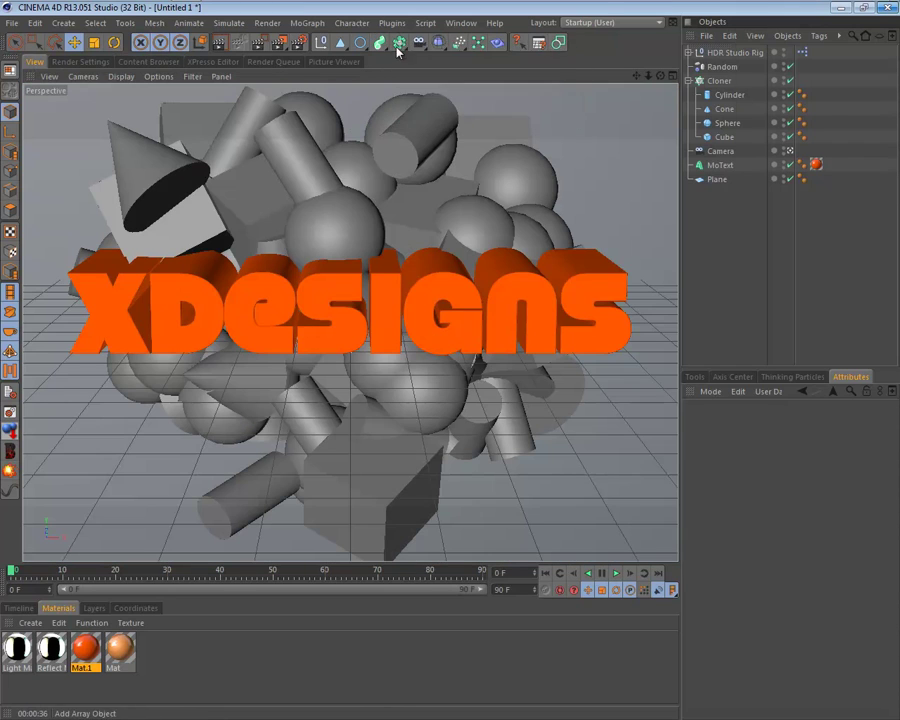
Add a Connect object and place the MoText inside it
click(398, 42)
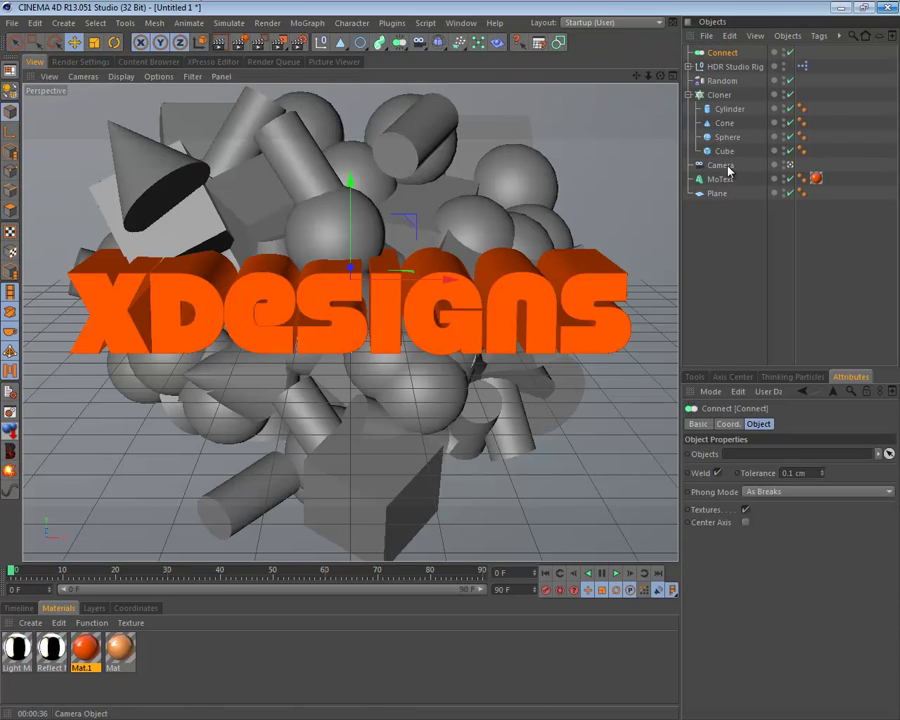
drag(721, 179, 725, 53)
click(90, 75)
Add the Greyscalegorilla overhead softbox light and frame it in the side view
click(148, 61)
click(57, 211)
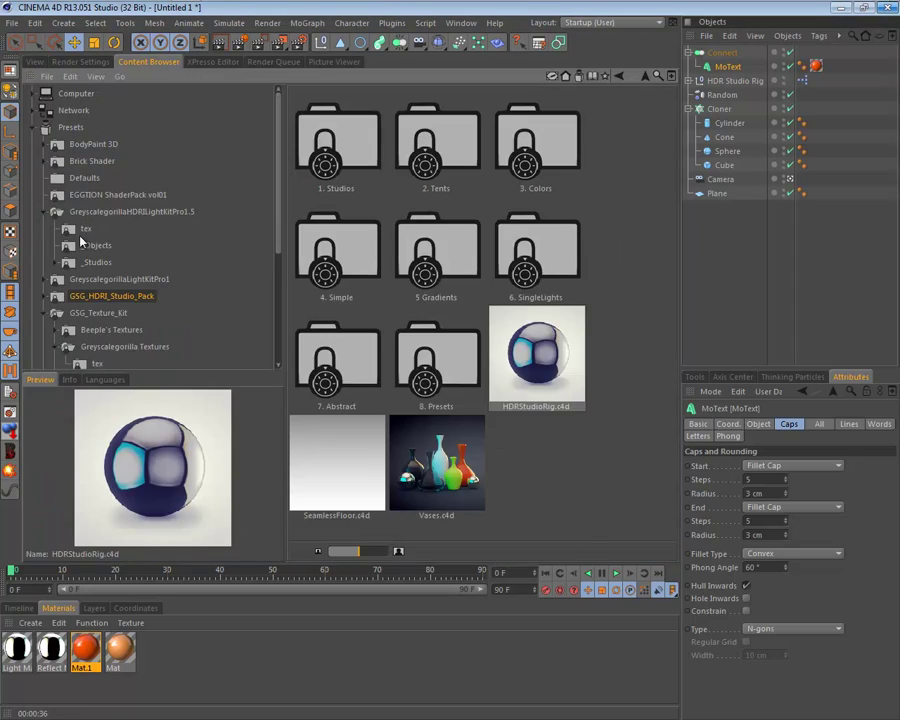
click(132, 211)
drag(797, 272, 790, 270)
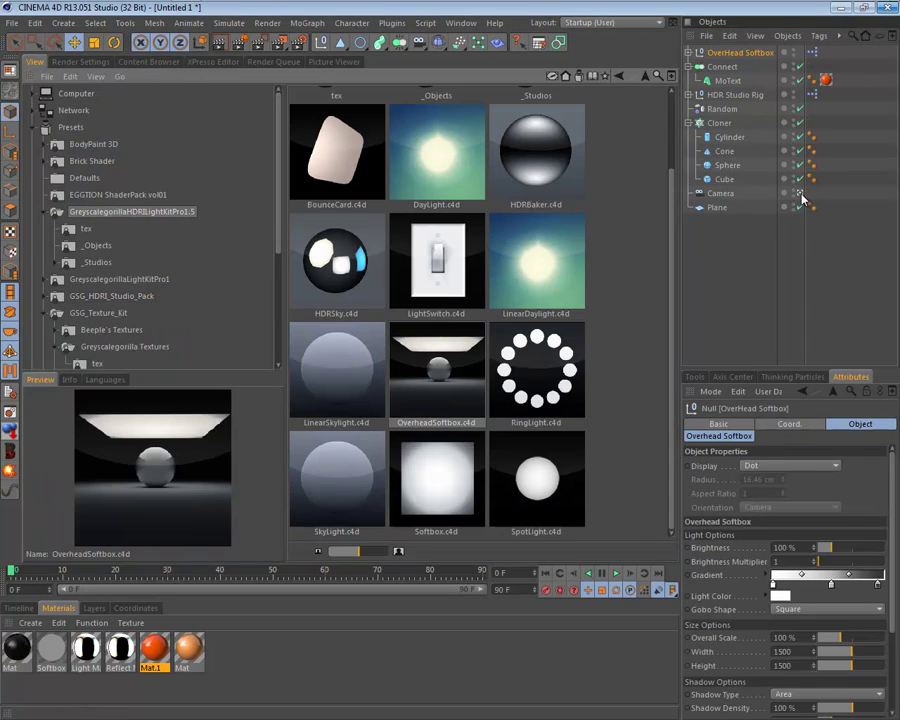
scroll(720, 600, down, 5)
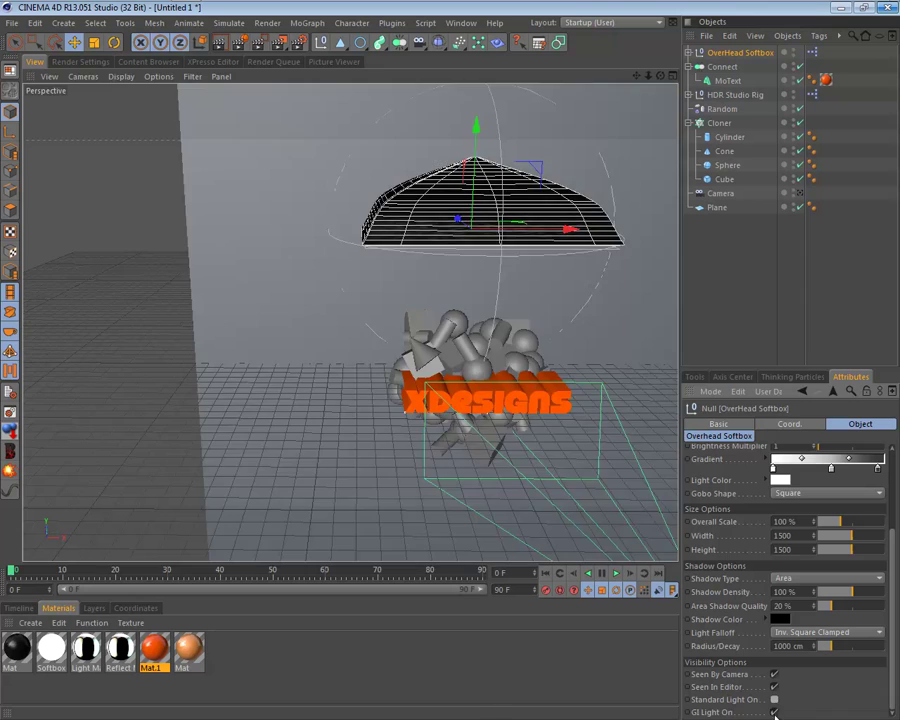
key(o)
middle_click(578, 392)
middle_click(261, 425)
scroll(261, 425, down, 3)
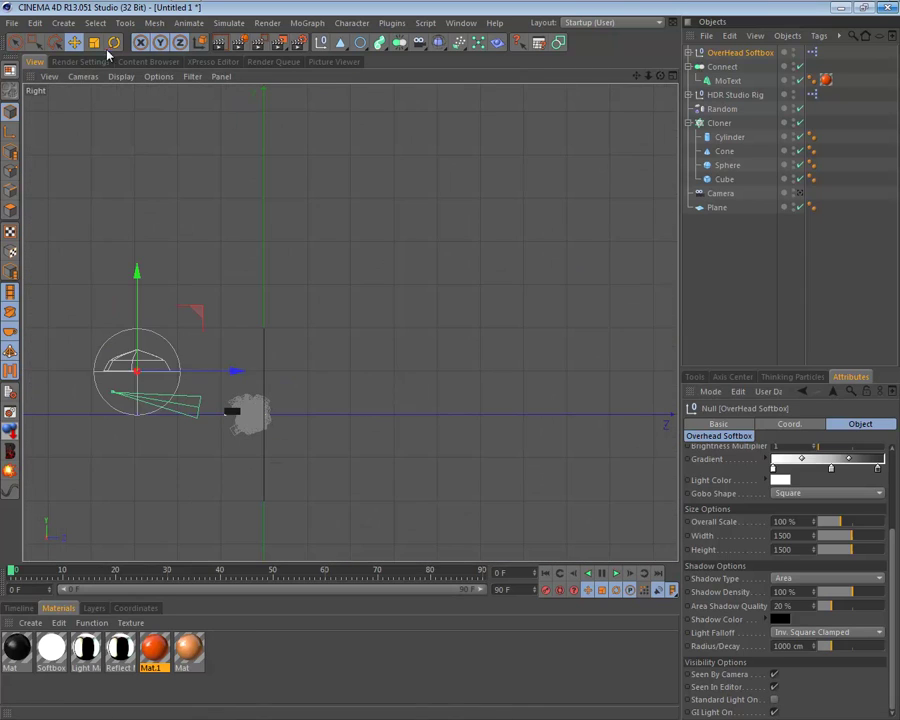
Tilt the softbox about 40 degrees
click(113, 43)
drag(191, 352, 167, 321)
key(e)
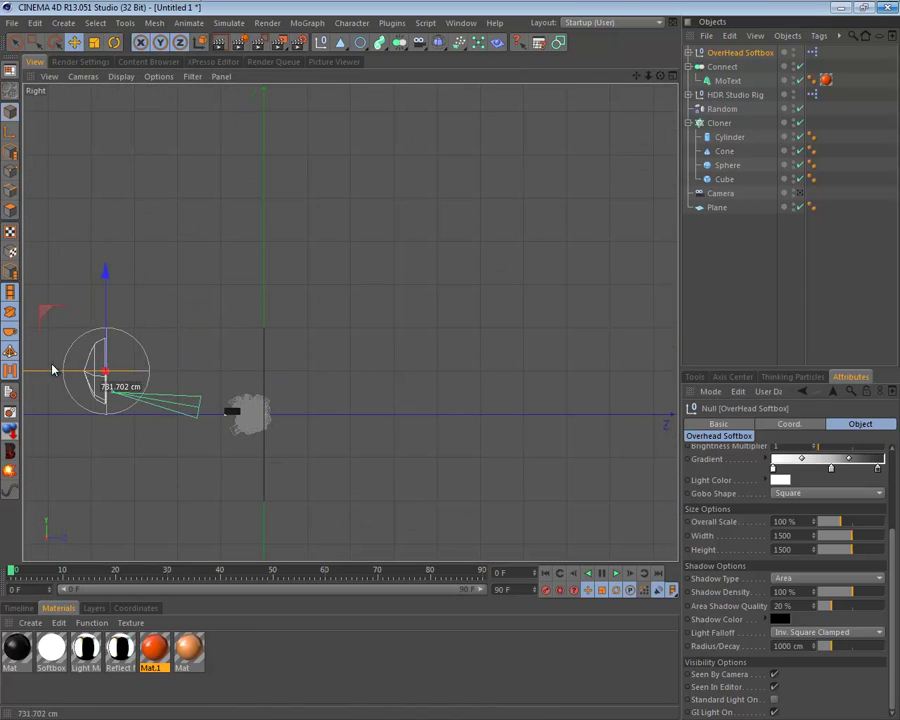
scroll(140, 405, up, 4)
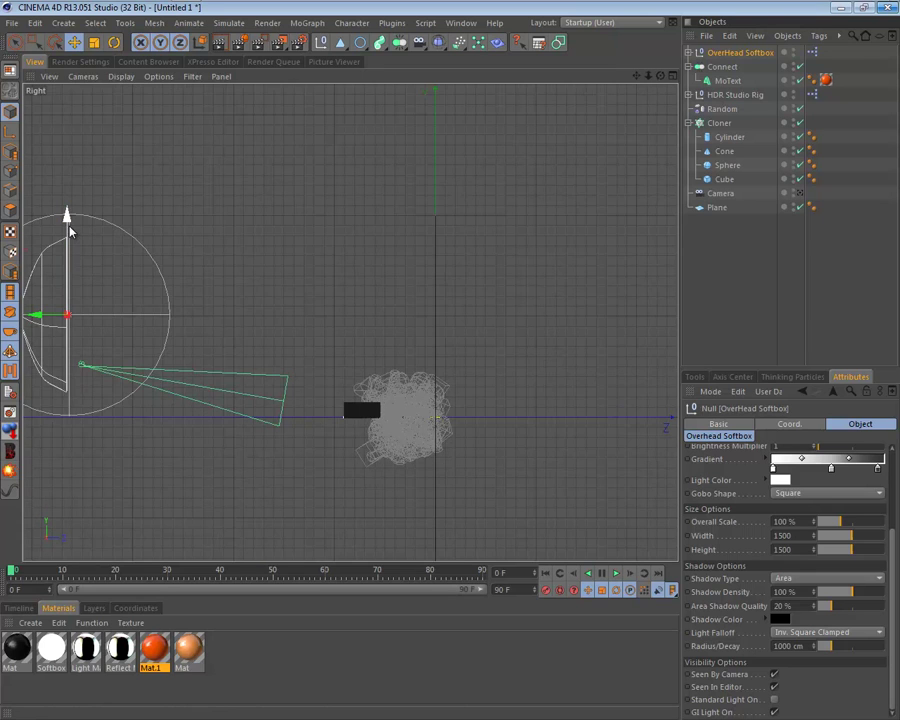
middle_click(504, 464)
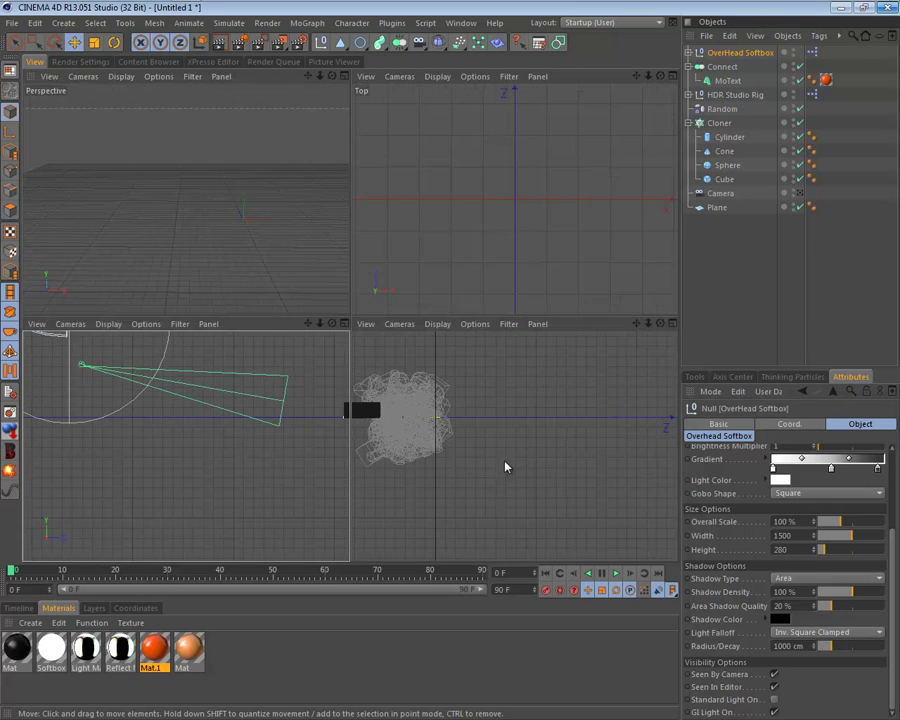
middle_click(504, 464)
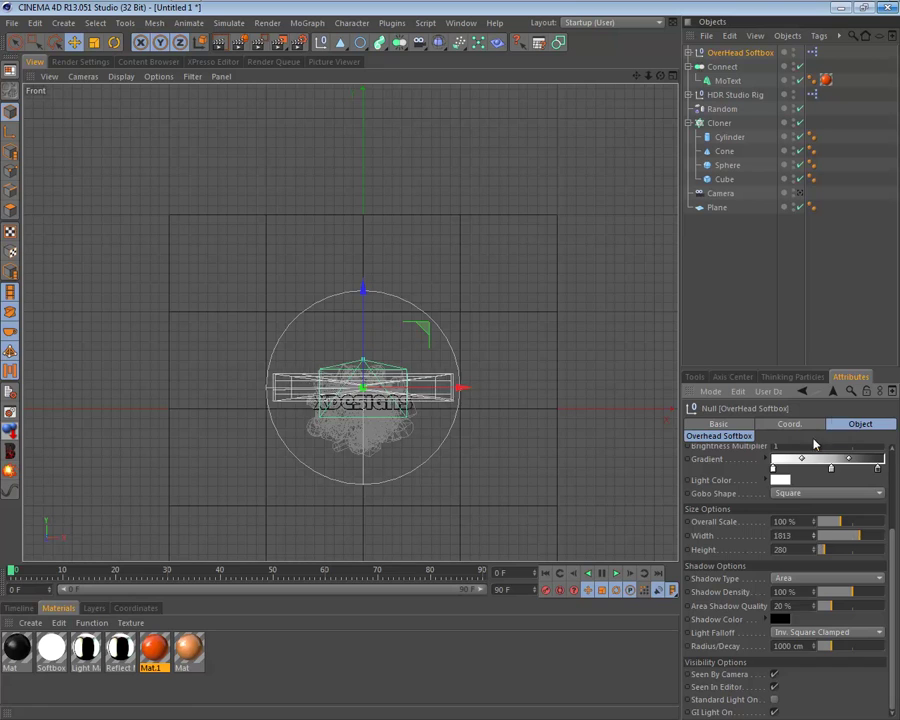
Set the softbox height to 255, shadow density 20% and falloff radius about 3300 cm
drag(815, 548, 778, 580)
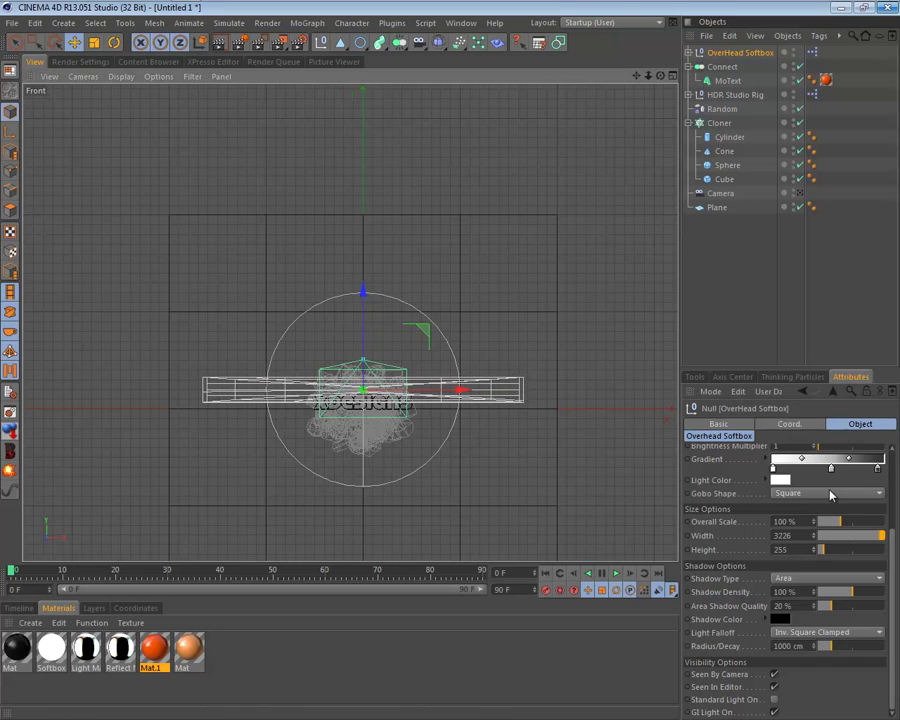
text(20)
key(Tab)
middle_click(499, 490)
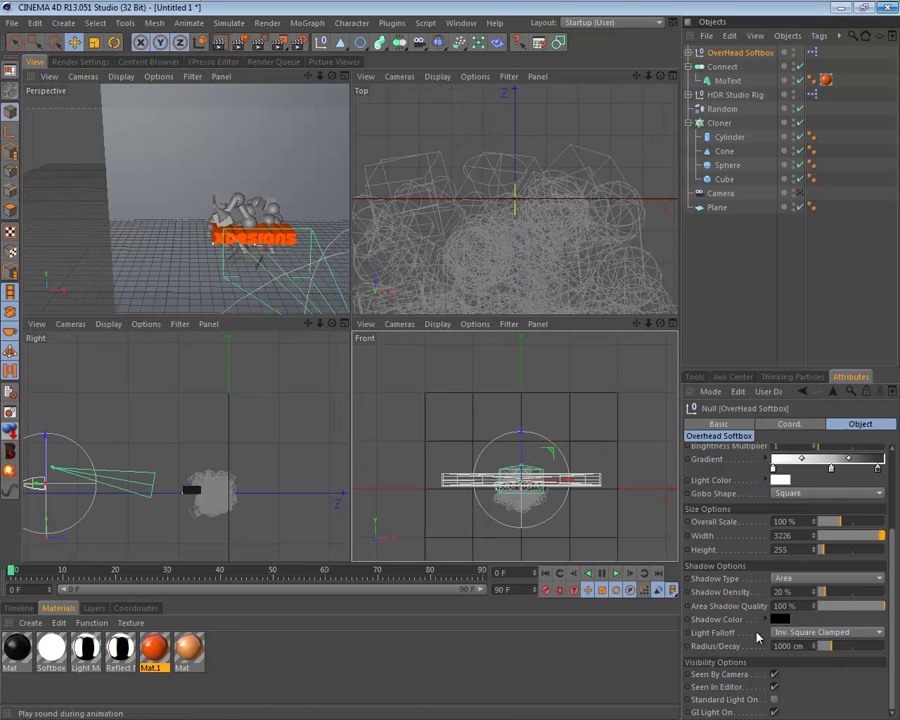
drag(813, 646, 808, 621)
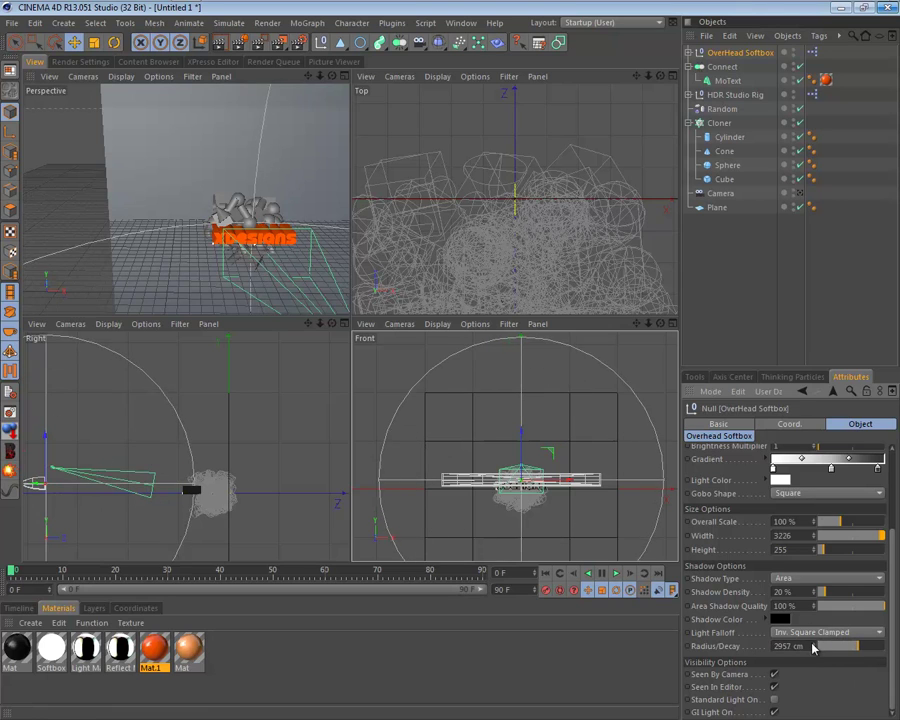
key(F1)
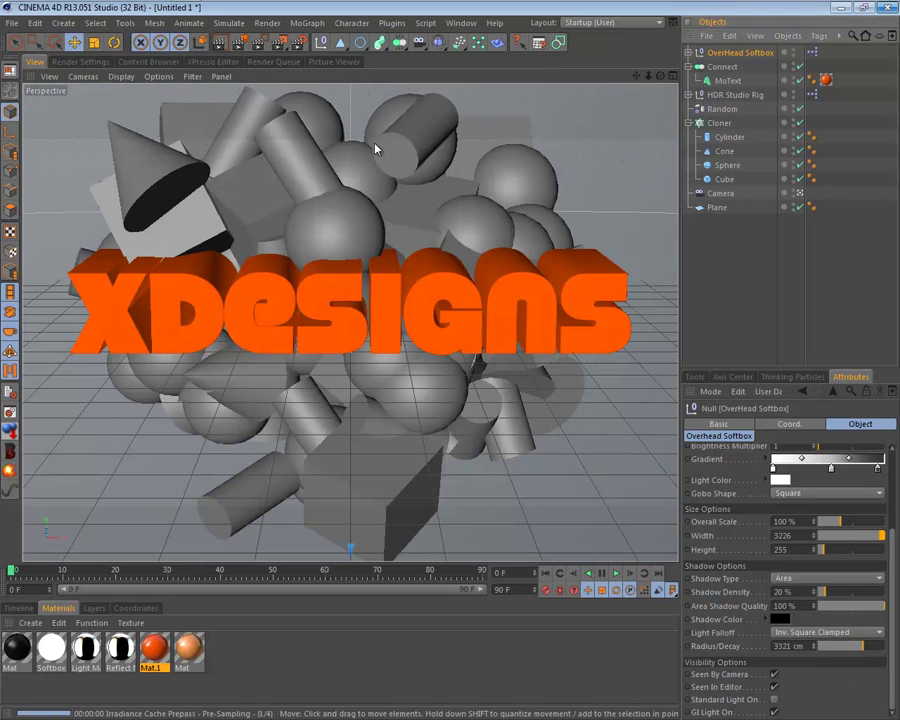
click(828, 578)
Give the softbox soft shadow-map shadows, render the view, and apply Shiny Pink to the cone
click(805, 604)
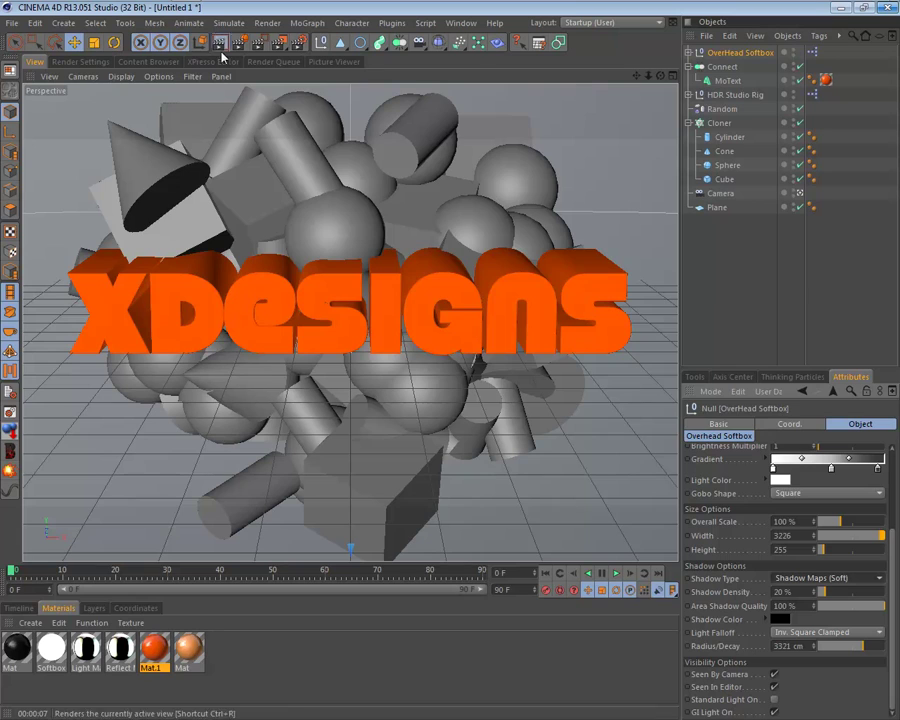
click(222, 55)
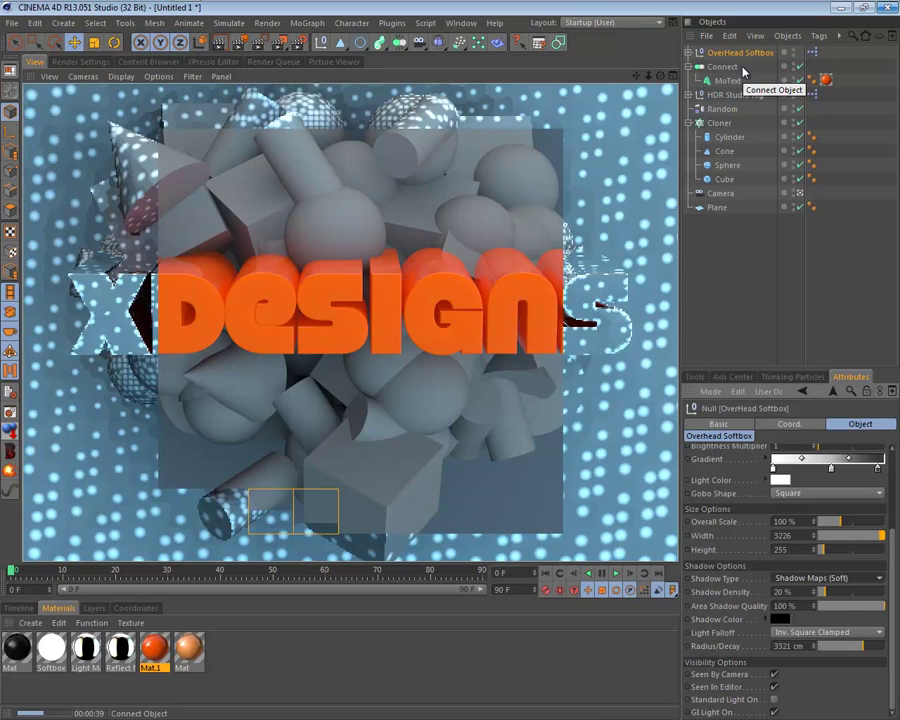
click(148, 61)
click(124, 296)
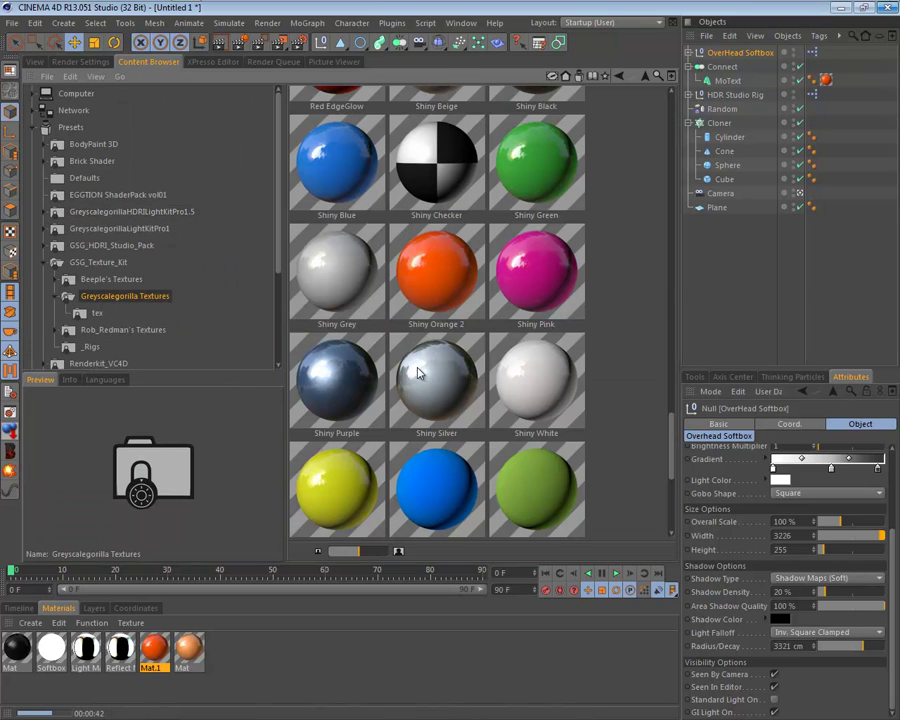
mouse_move(536, 275)
mouse_down()
mouse_move(724, 151)
mouse_move(724, 168)
mouse_up()
Apply Shiny Blue, Beige and Black to the sphere, cube and cylinder
click(436, 278)
scroll(442, 402, up, 2)
drag(436, 225, 724, 179)
drag(536, 225, 729, 137)
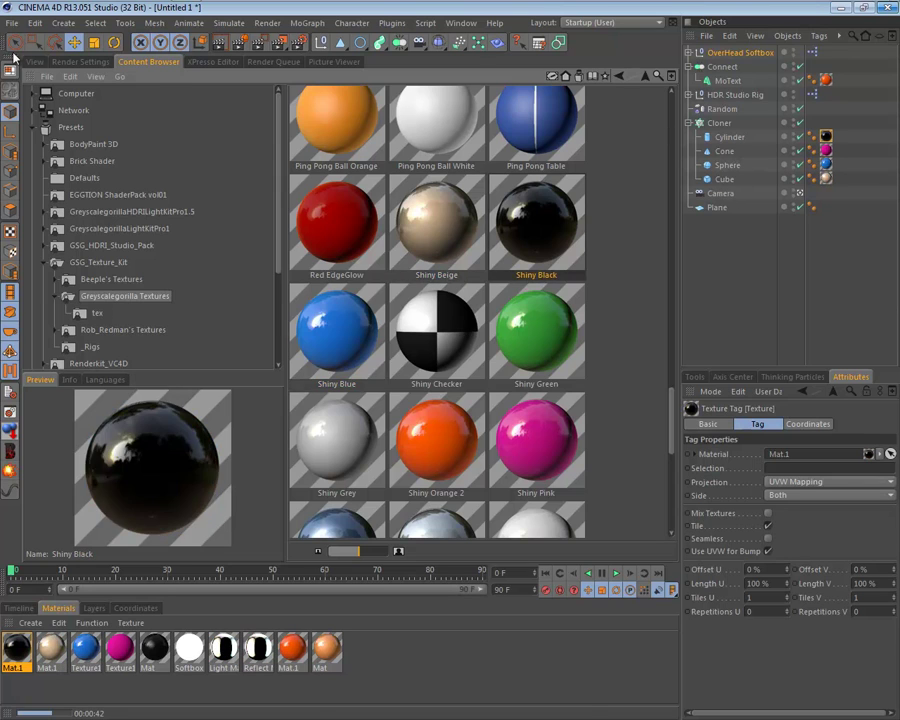
click(34, 61)
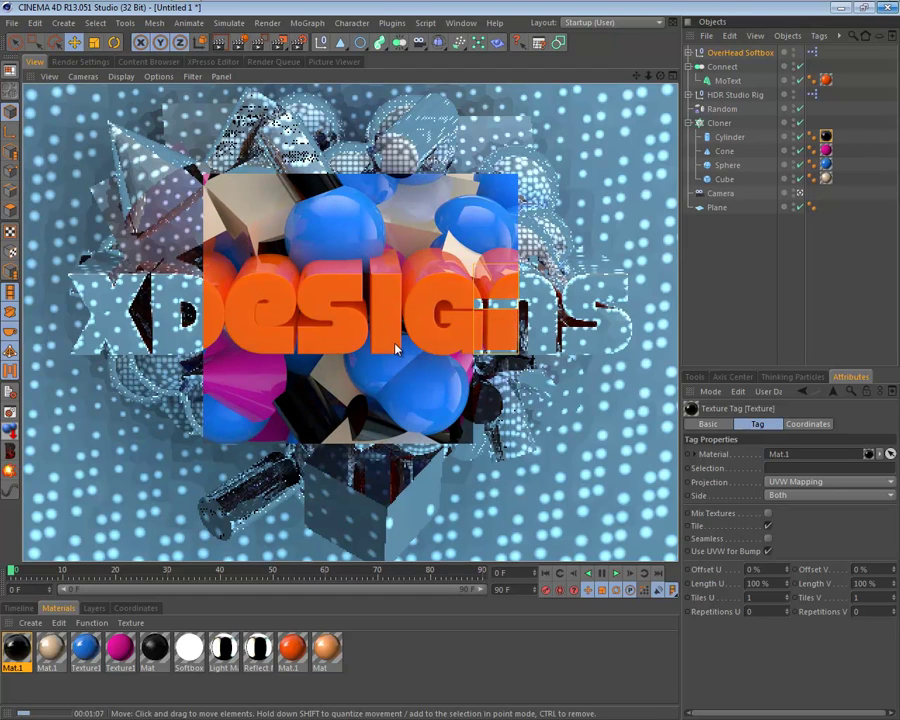
Enable Global Illumination in Render Settings and start a render to the Picture Viewer
click(80, 61)
click(60, 119)
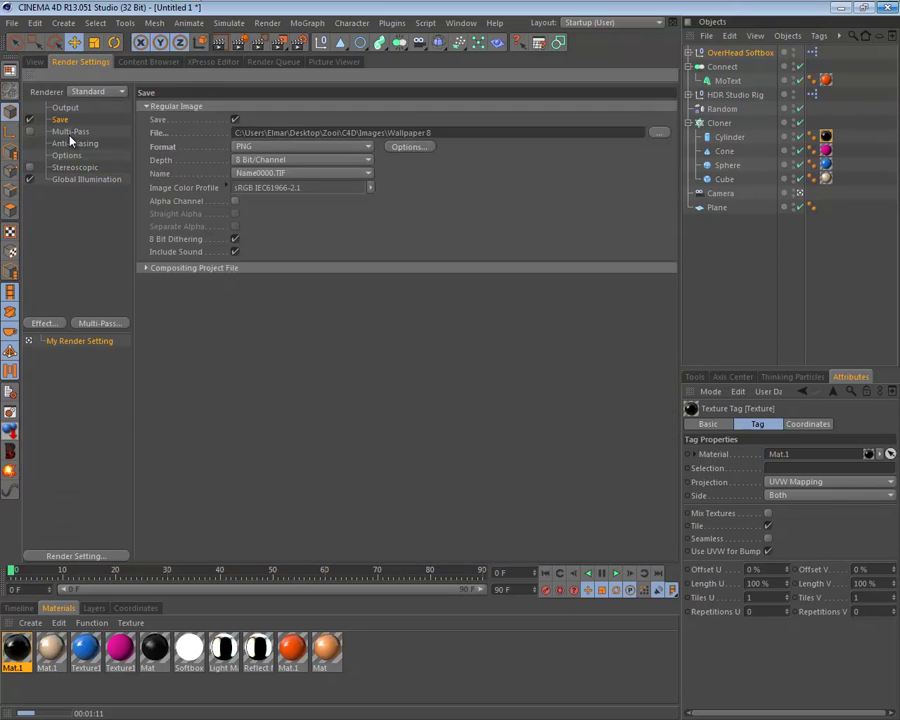
click(70, 131)
click(66, 155)
click(86, 179)
click(238, 42)
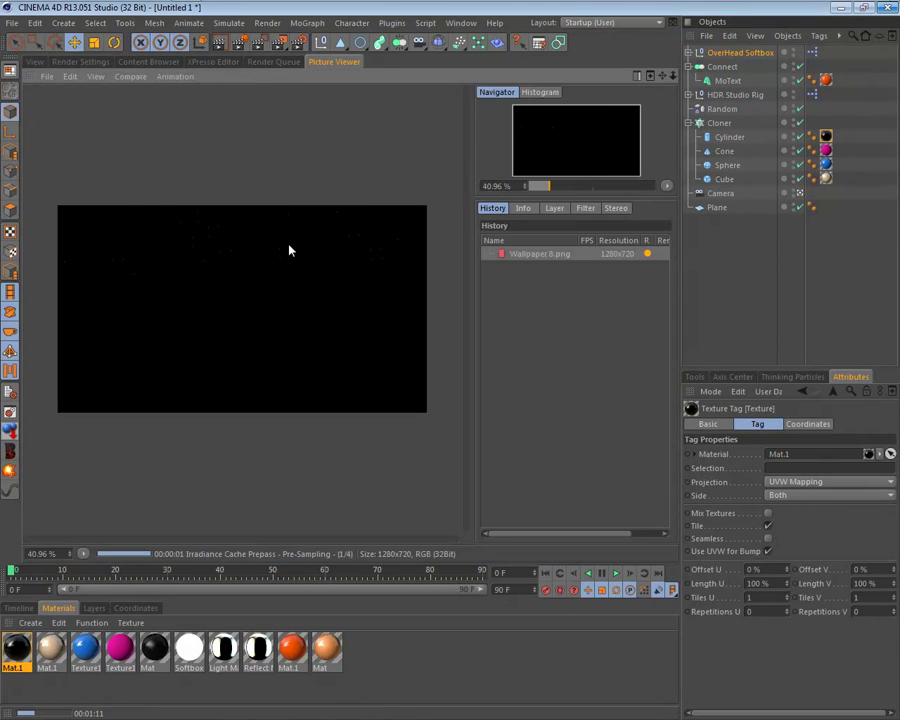
click(80, 61)
click(65, 107)
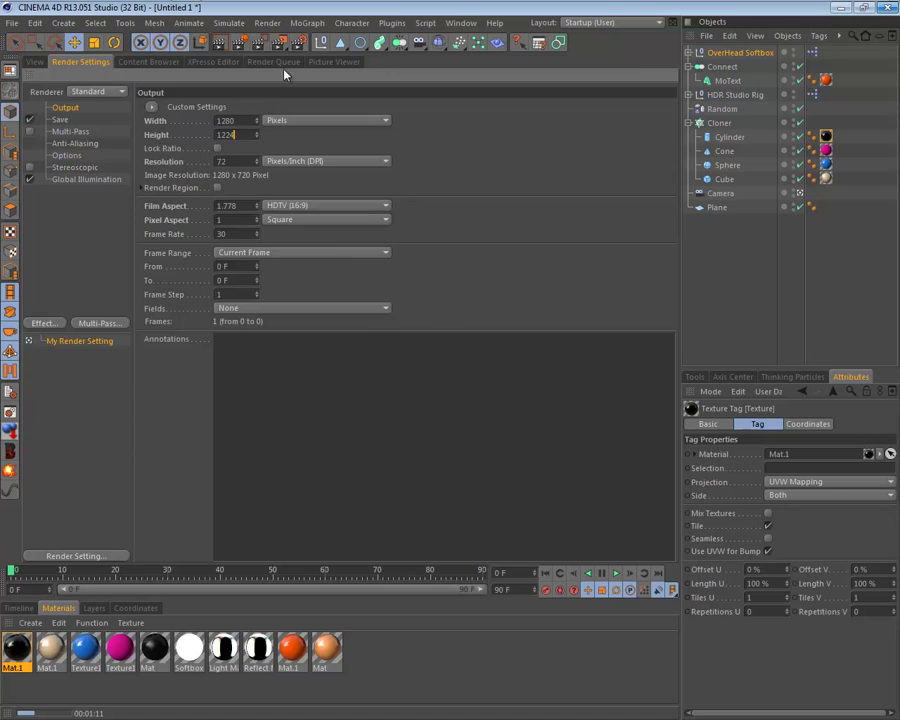
click(34, 61)
click(48, 75)
click(238, 42)
click(466, 414)
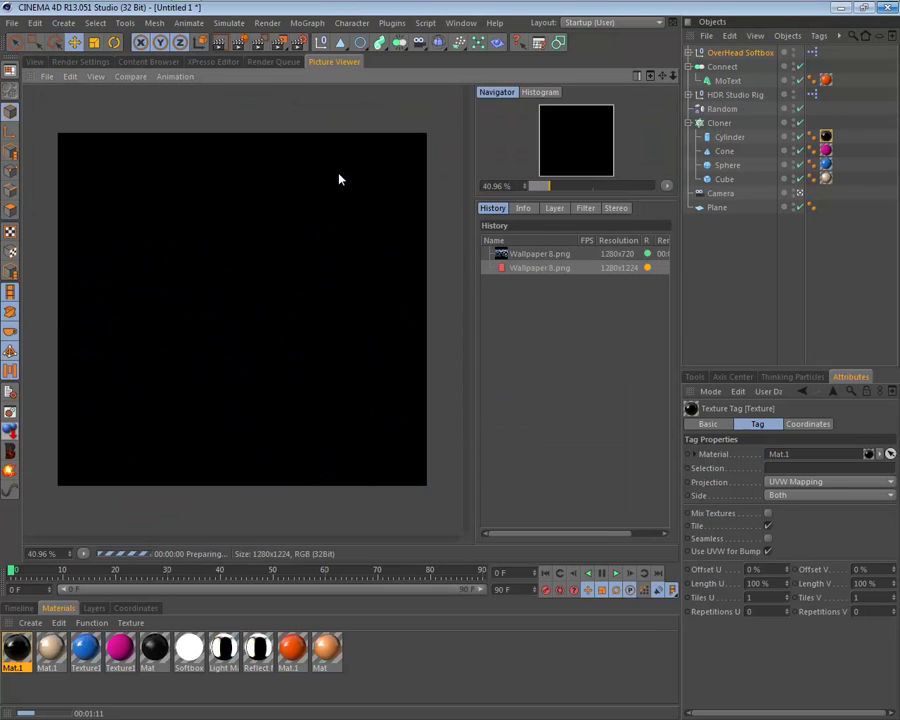
Set the output height to 1024 and restart the Picture Viewer render at 1280 × 1024
click(80, 61)
double_click(226, 135)
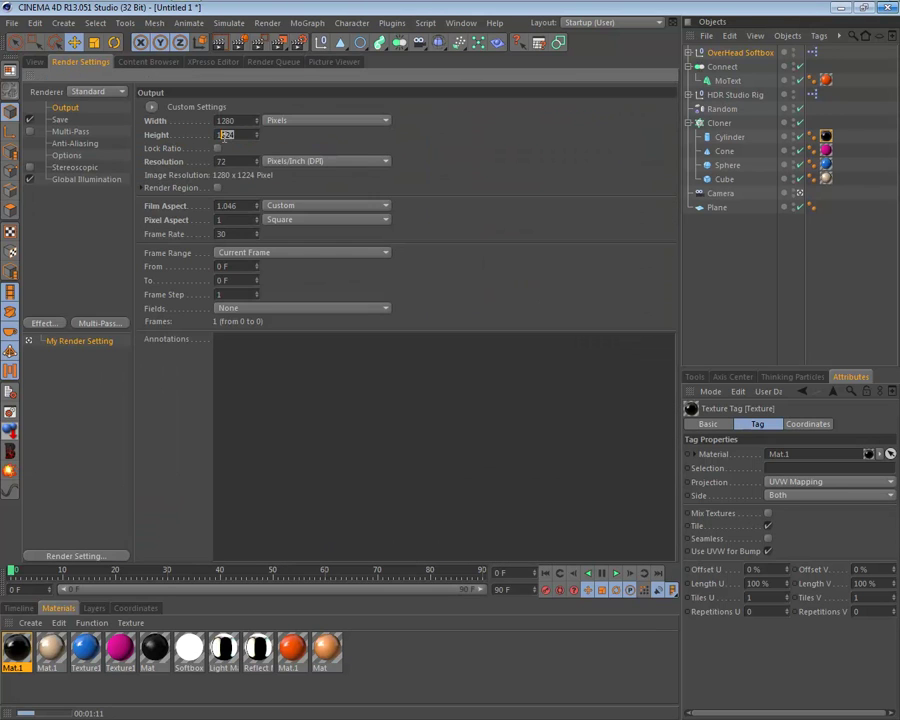
key(Return)
key(shift+r)
click(468, 412)
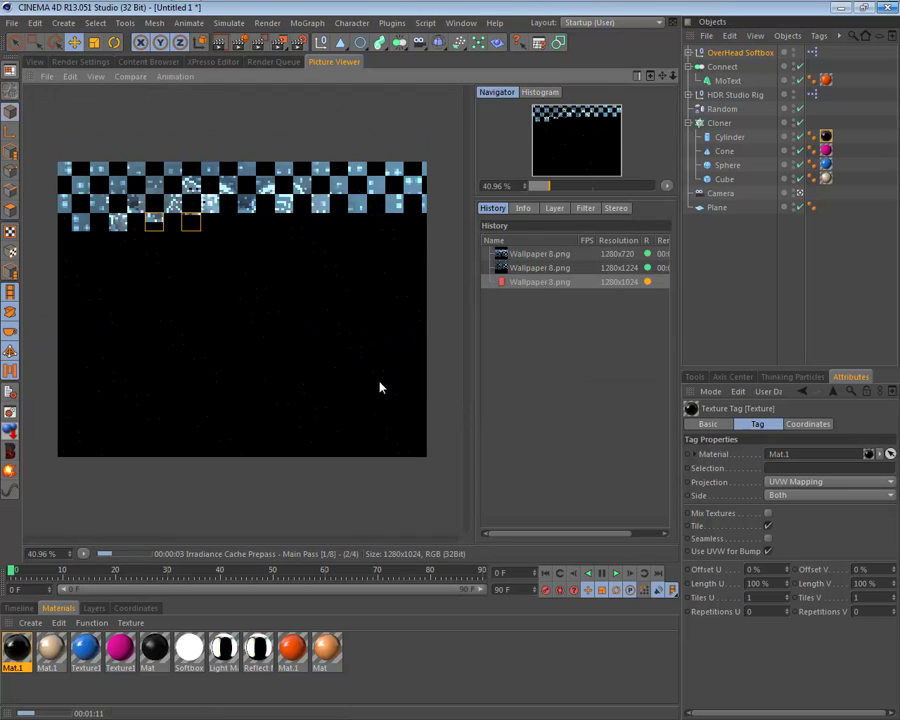
click(34, 61)
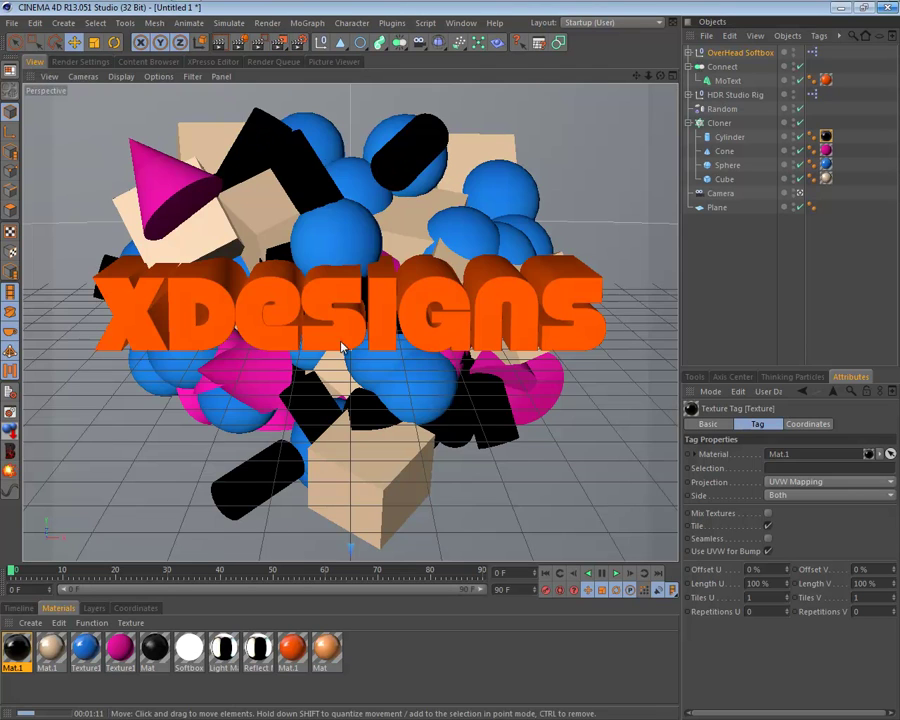
click(334, 61)
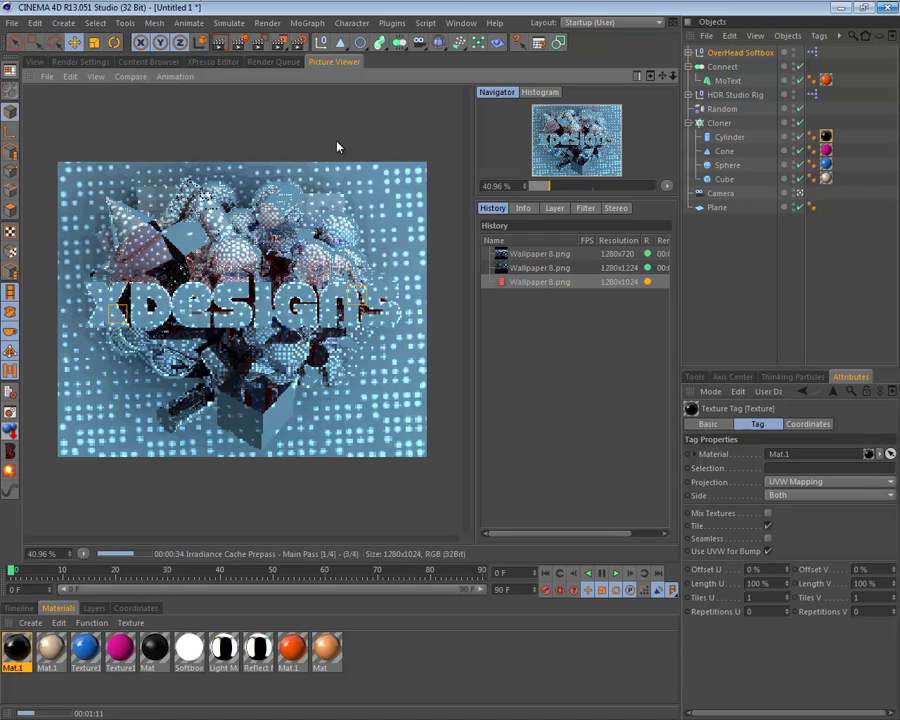
Inspect the render at 100% zoom in the Picture Viewer, then zoom back out
click(484, 186)
text(100)
key(Return)
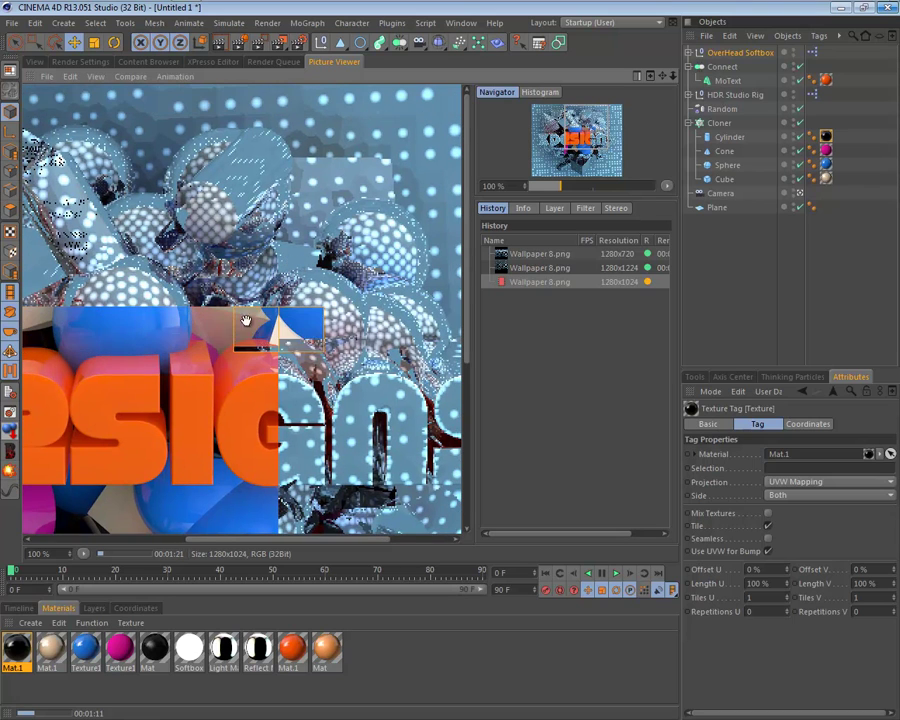
scroll(295, 320, down, 4)
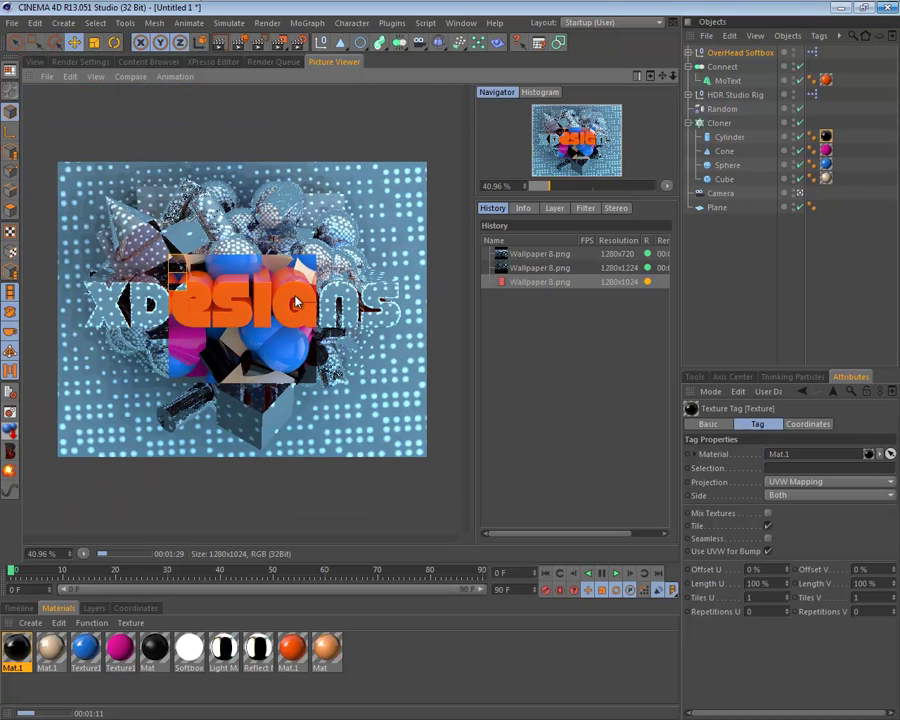